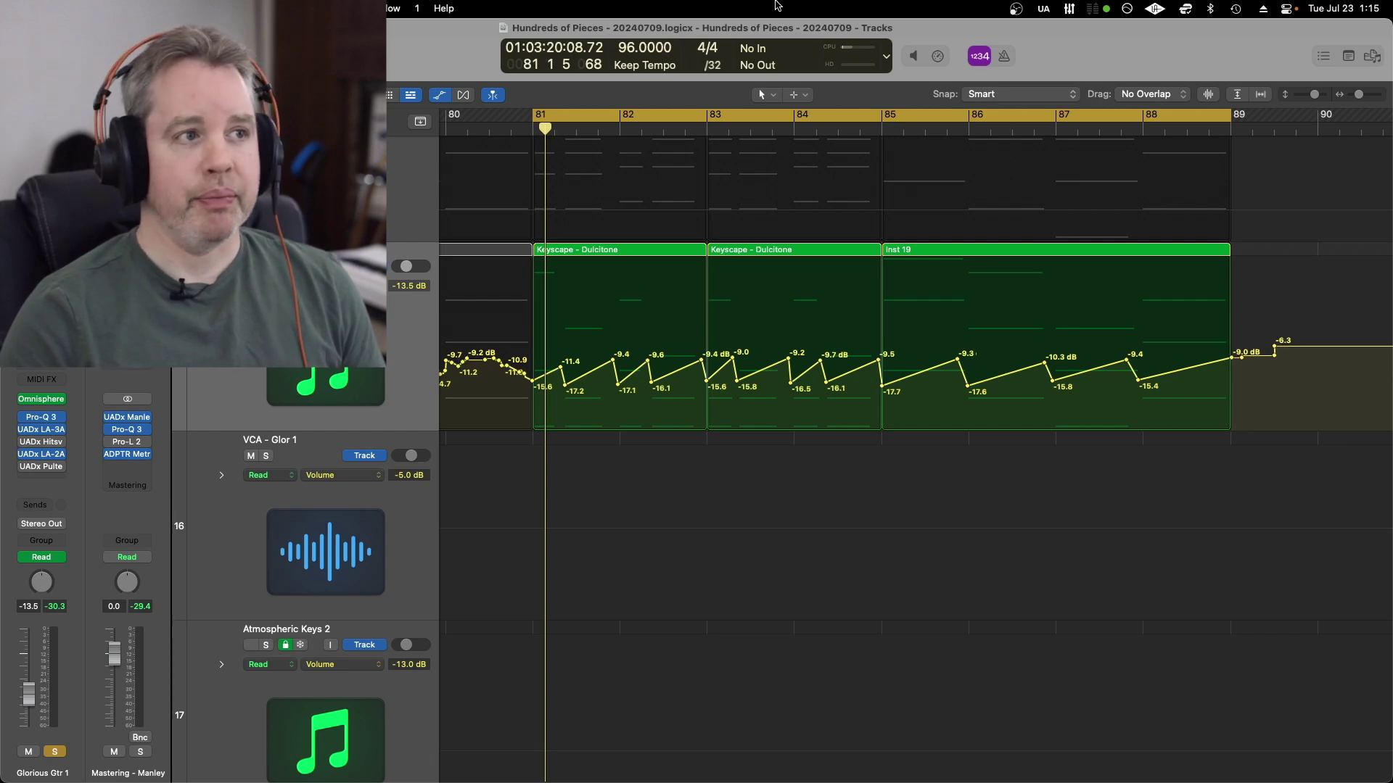
click(410, 288)
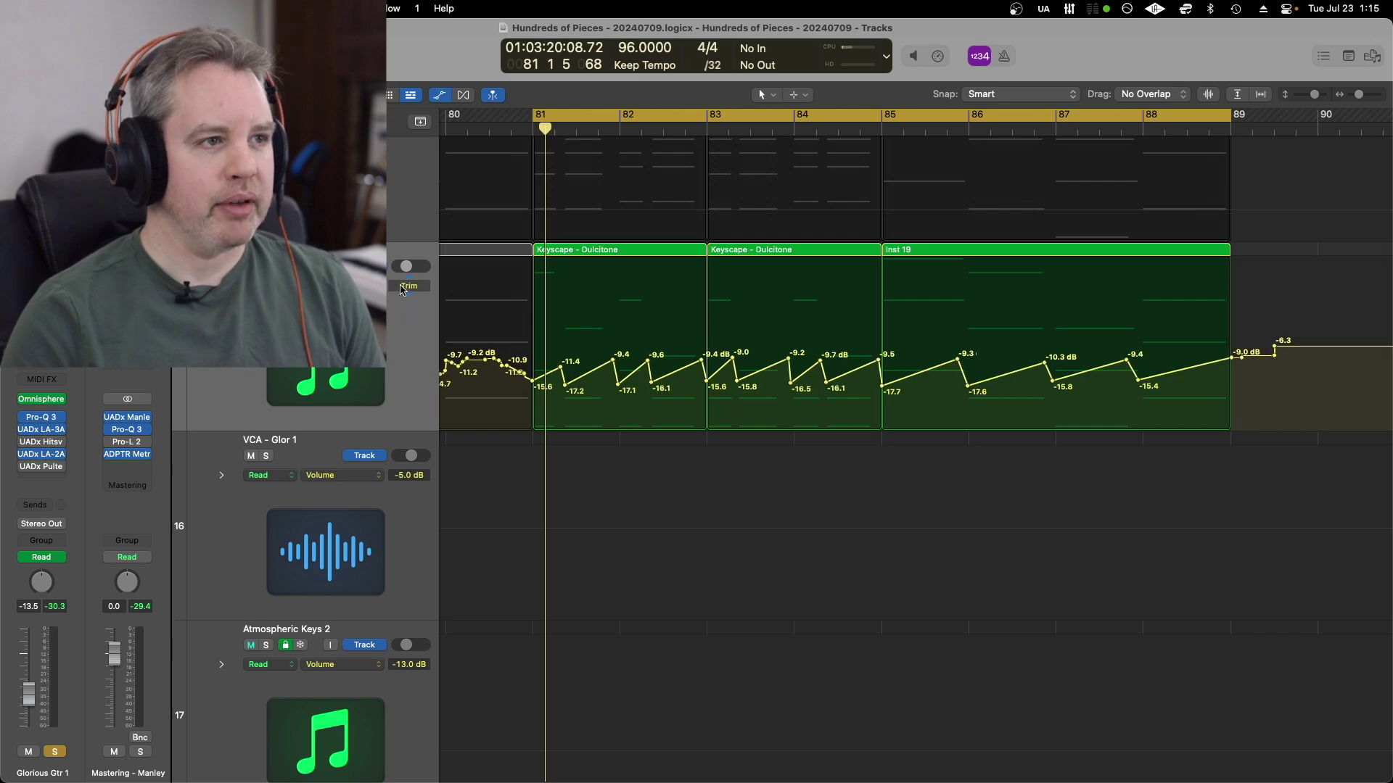
drag(402, 290, 409, 328)
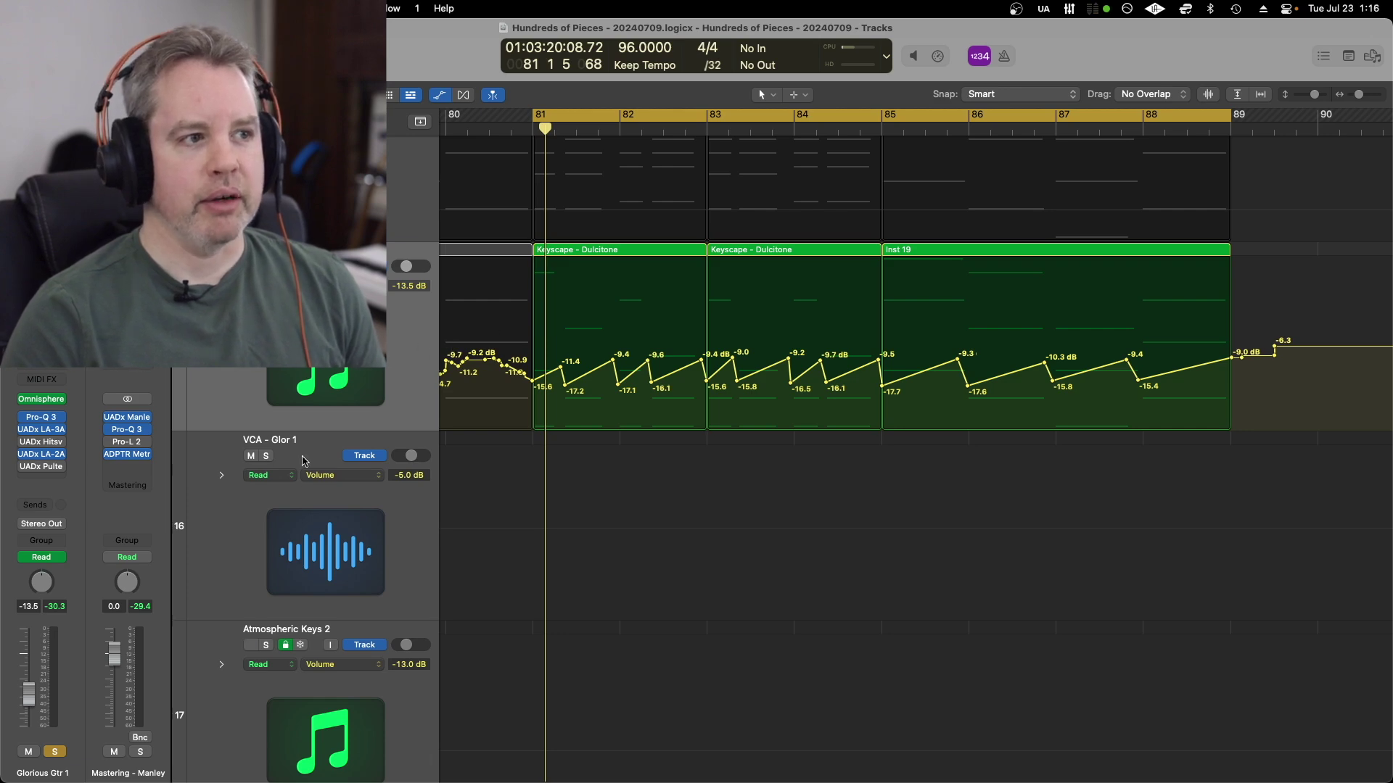
click(330, 545)
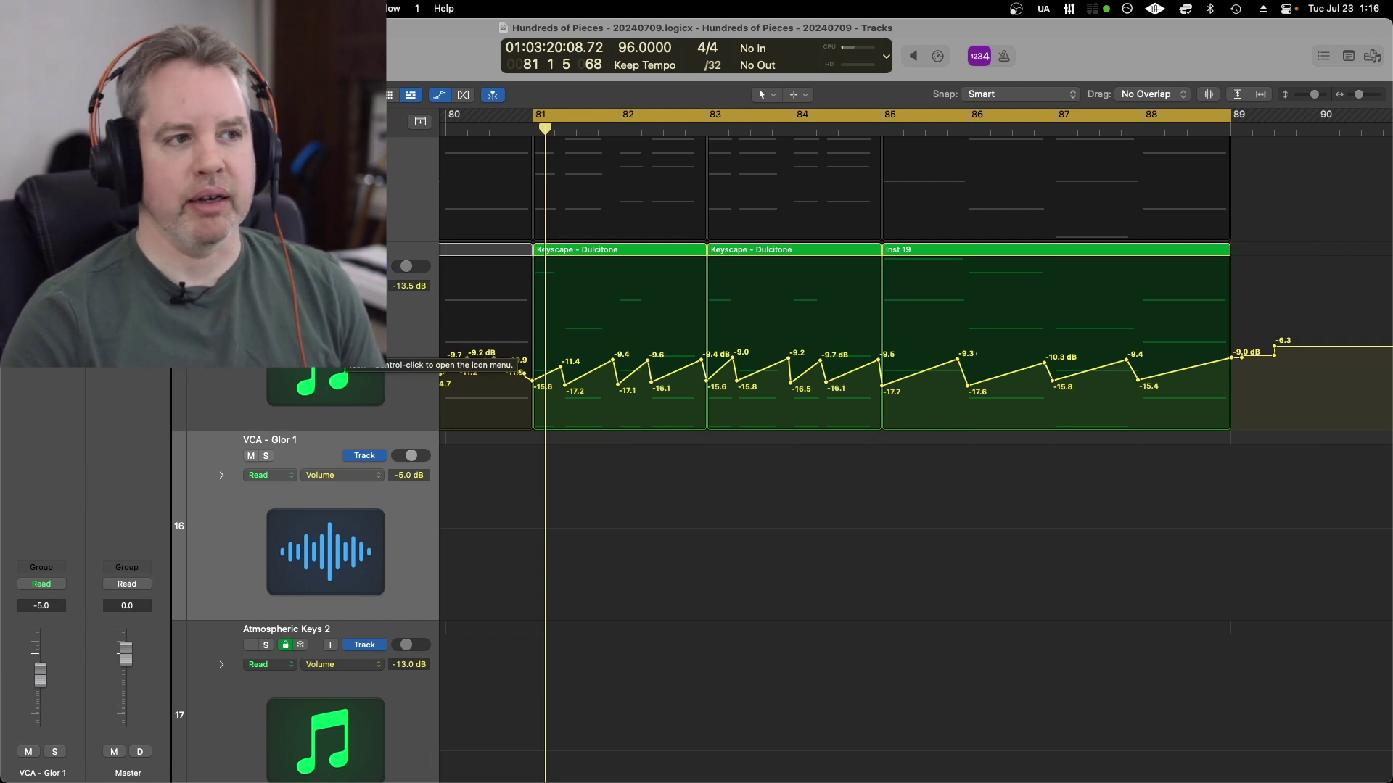
- Play the song, lower VCA - Glor 1 to -5.6 dB, and show the full Mixer
click(323, 370)
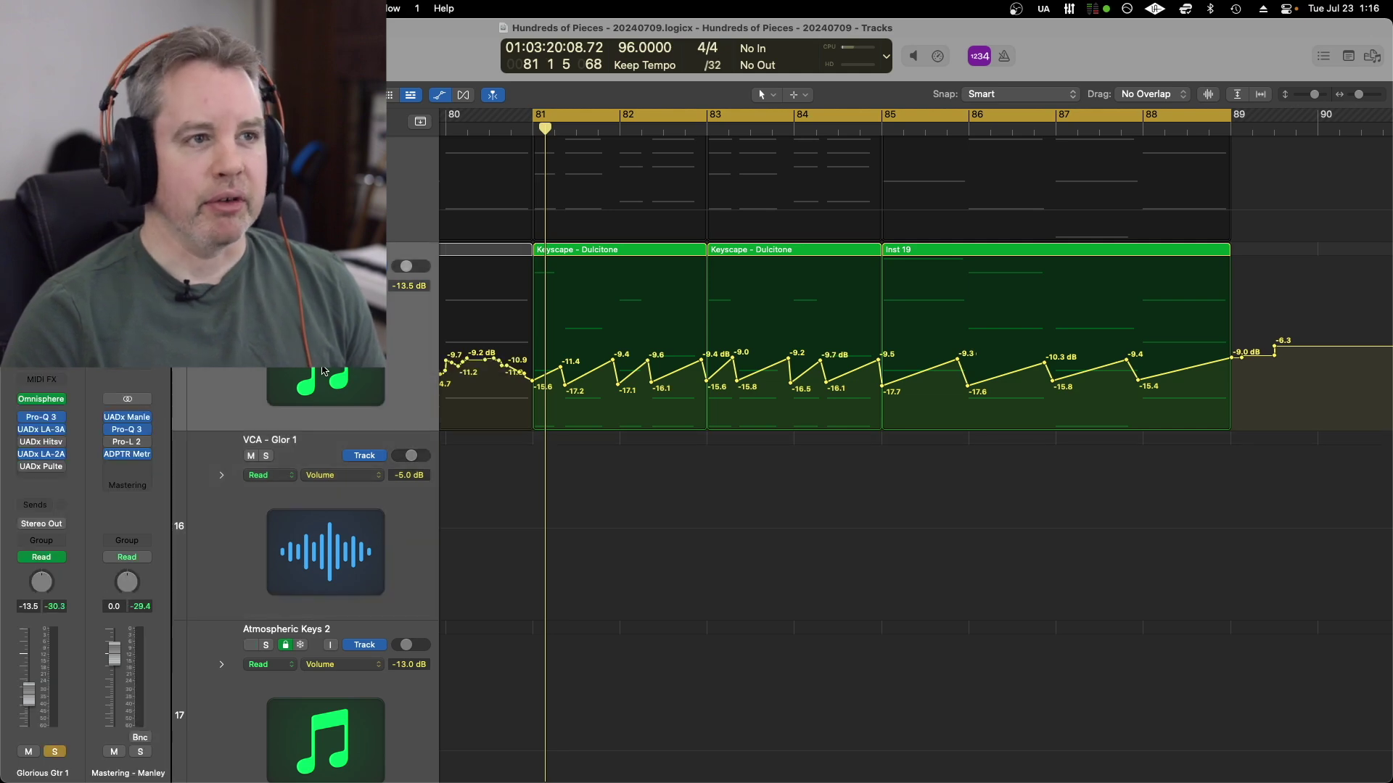
key(space)
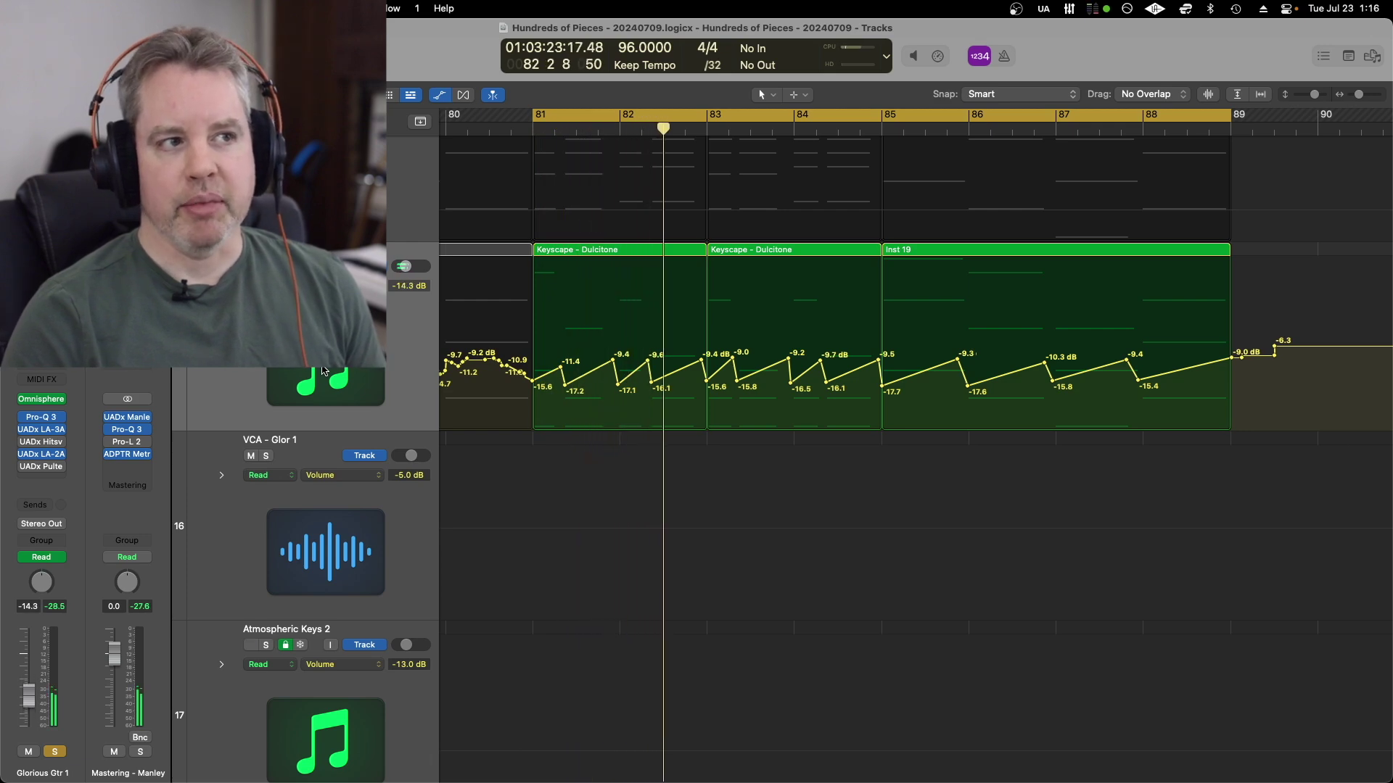
click(347, 520)
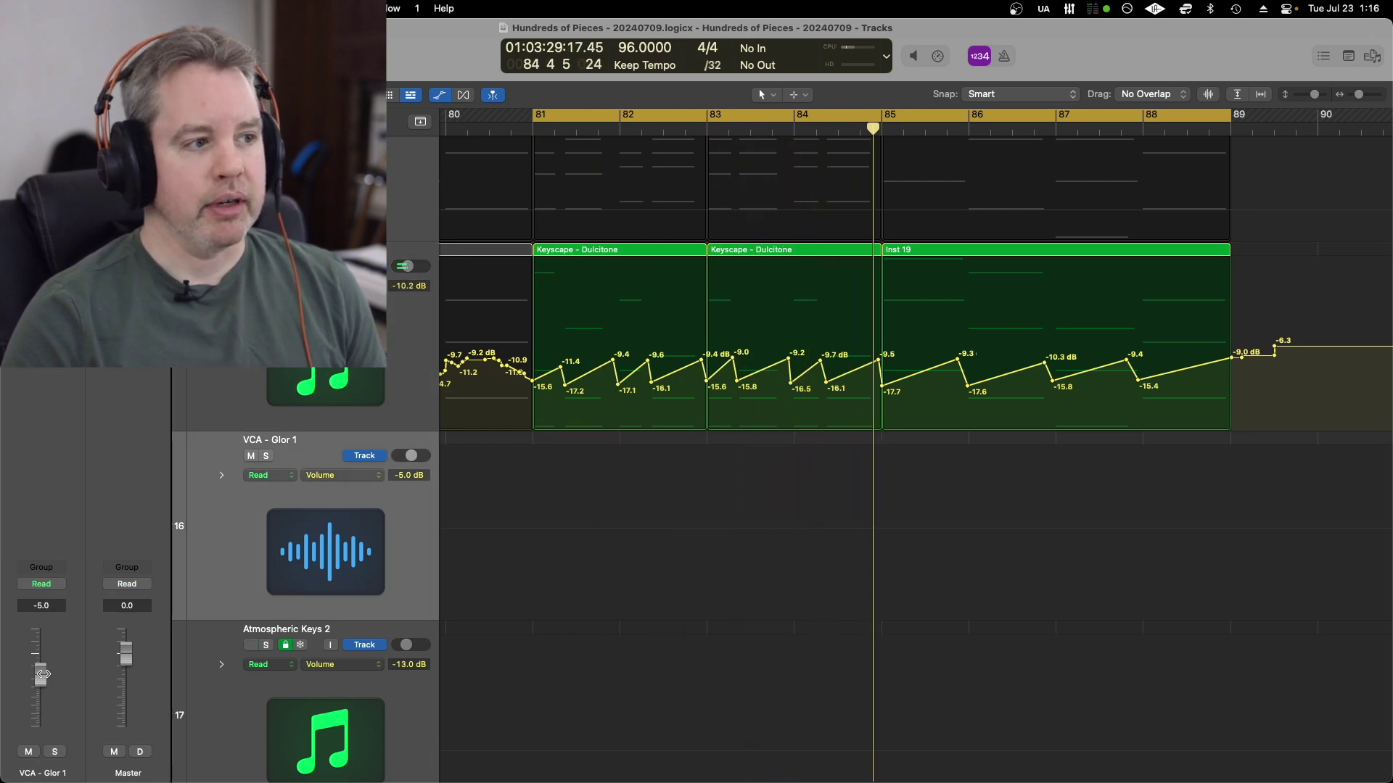
mouse_move(40, 674)
mouse_down()
mouse_move(41, 722)
mouse_move(41, 647)
mouse_move(41, 677)
mouse_up()
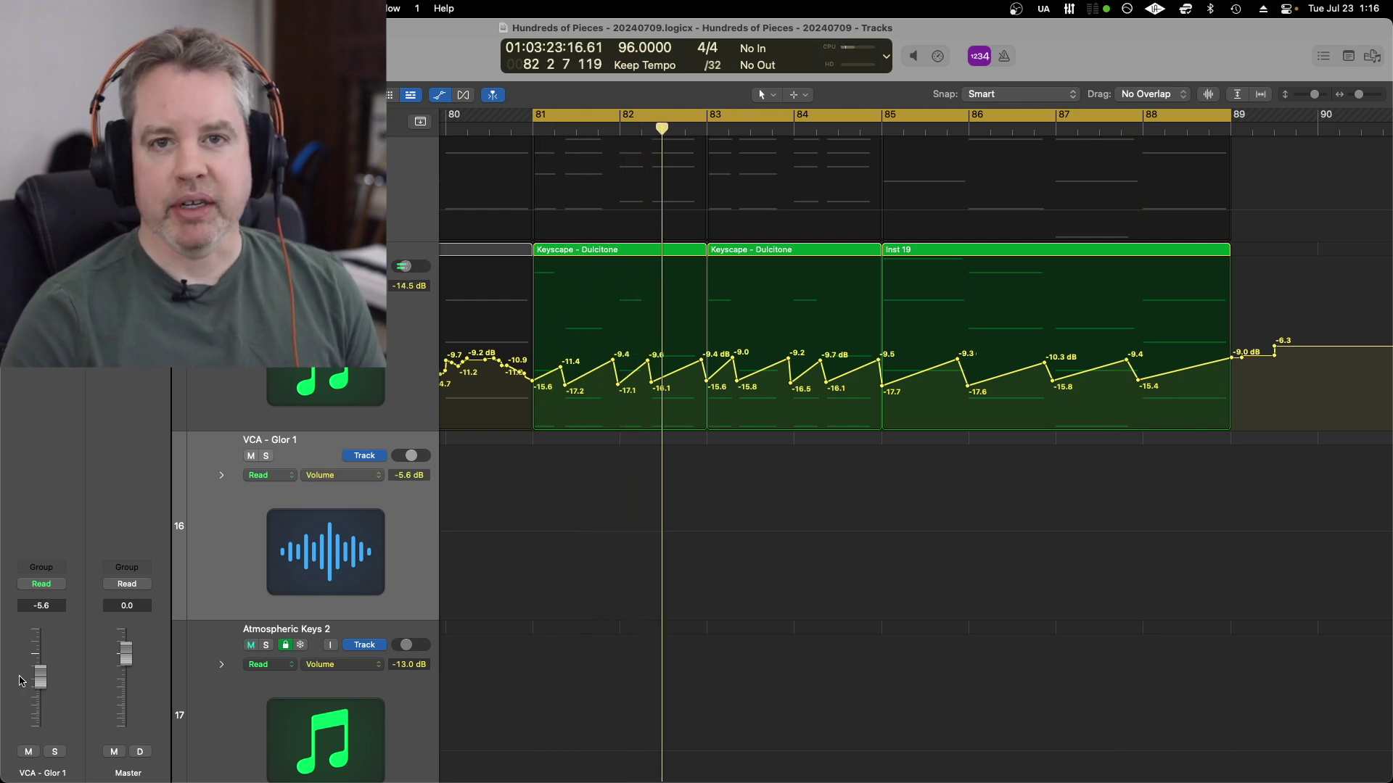
key(2)
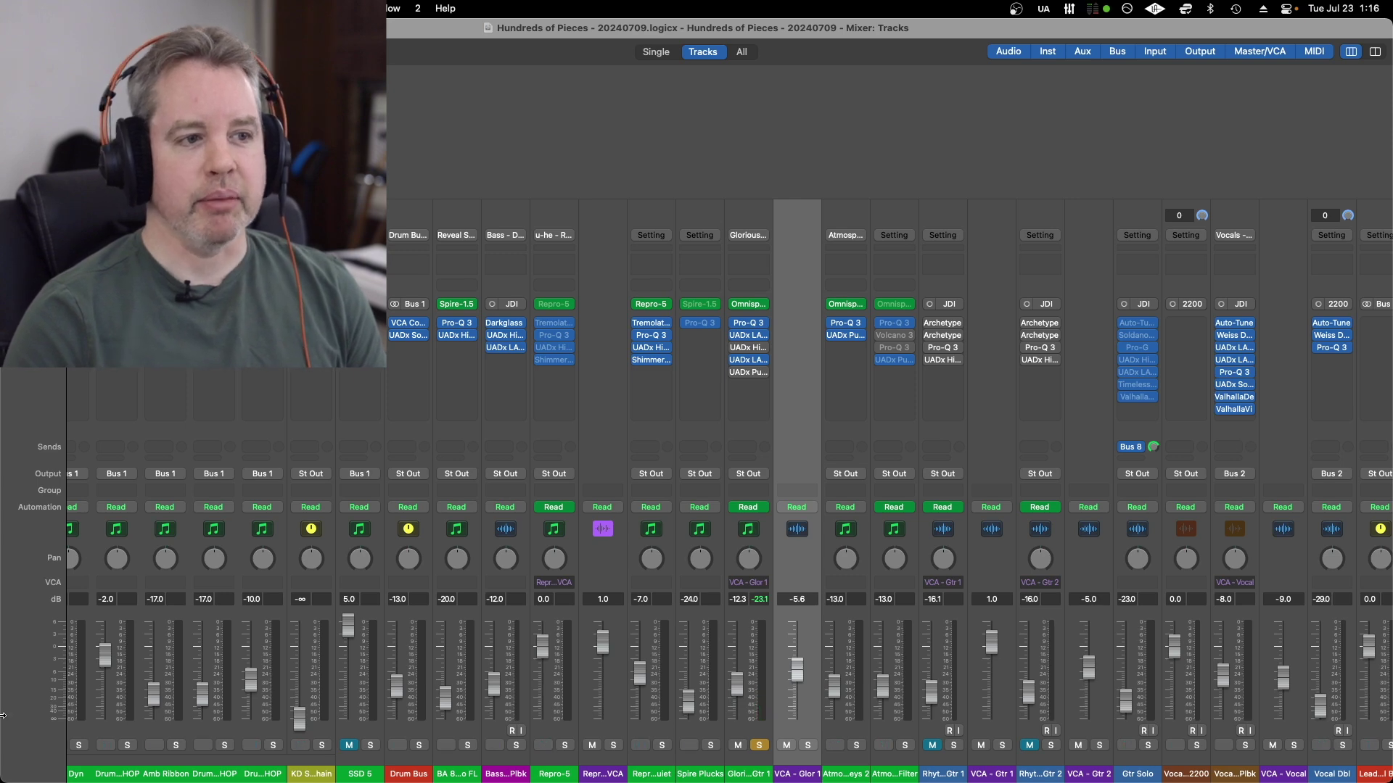
mouse_move(514, 729)
click(608, 727)
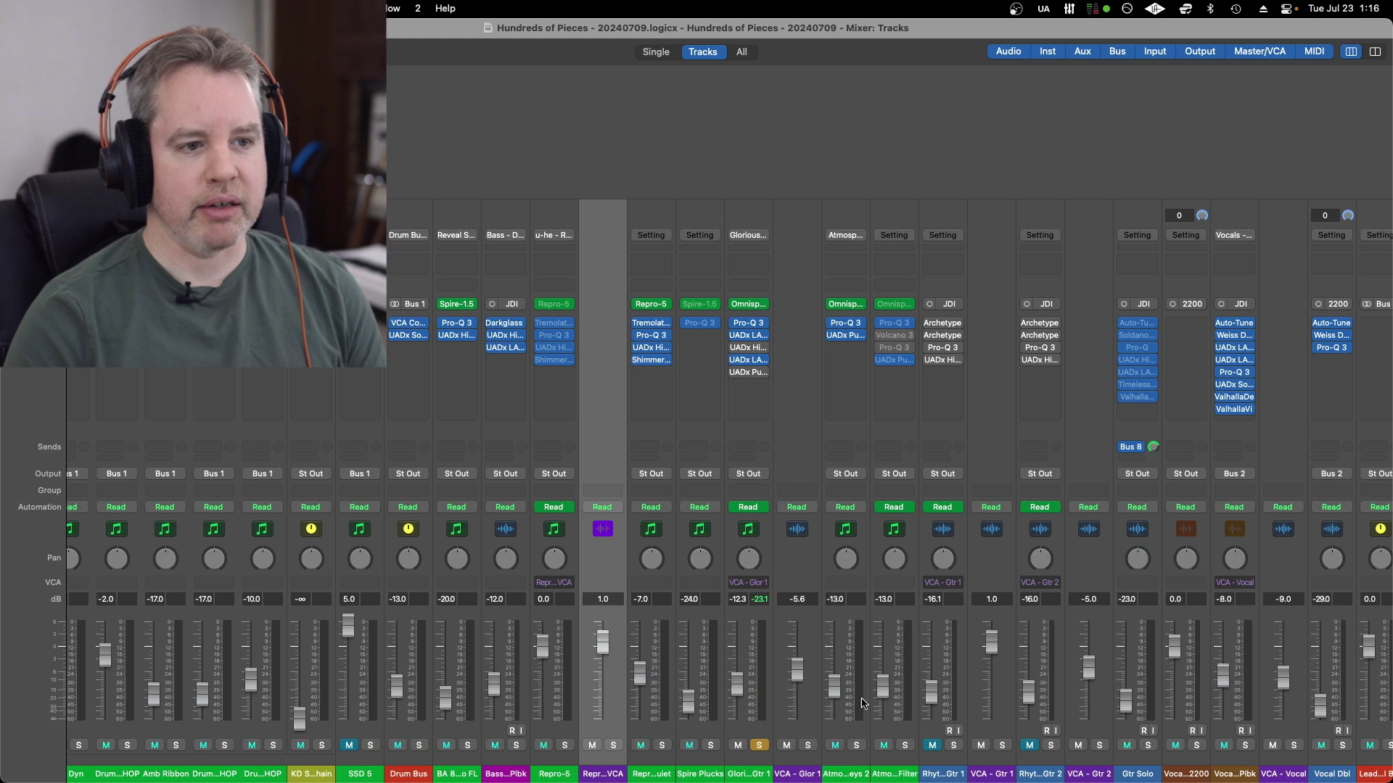
click(805, 722)
click(1010, 718)
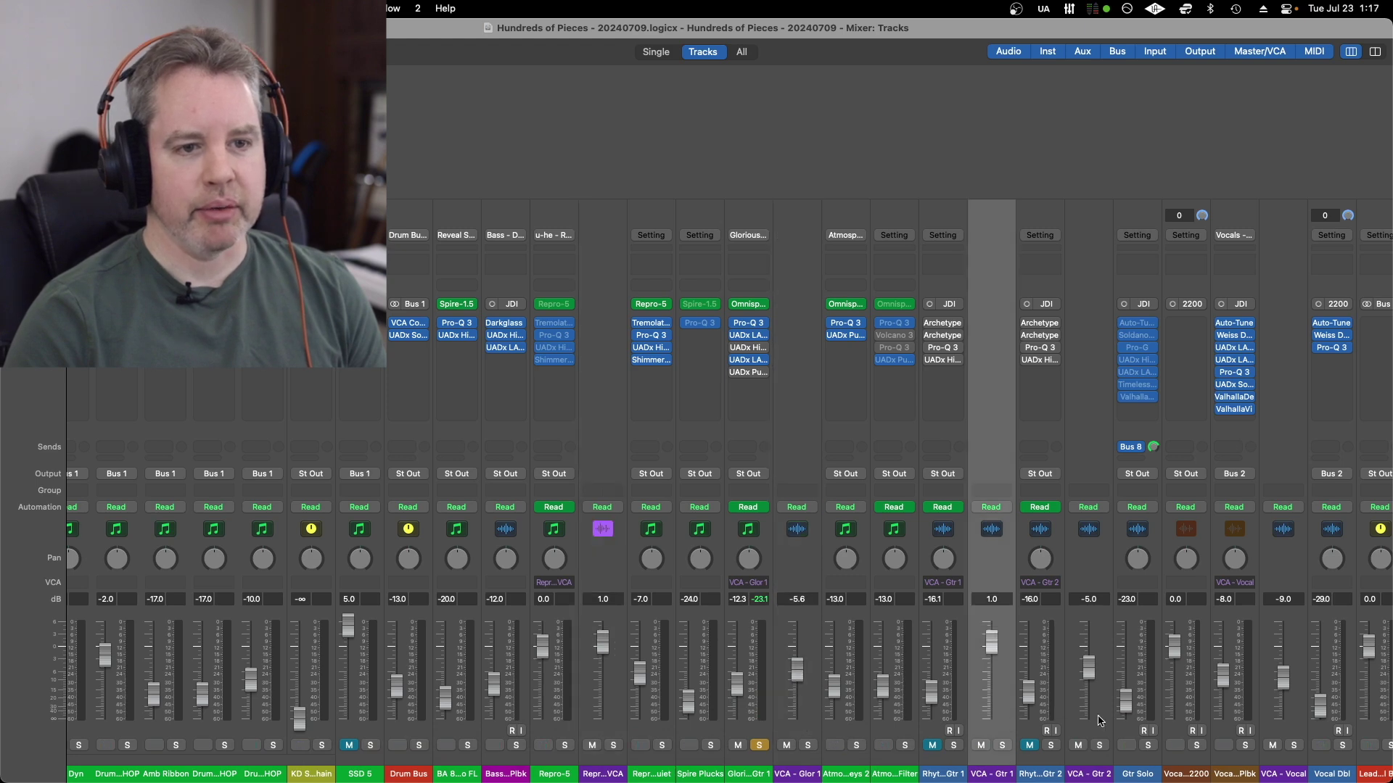
key(Down)
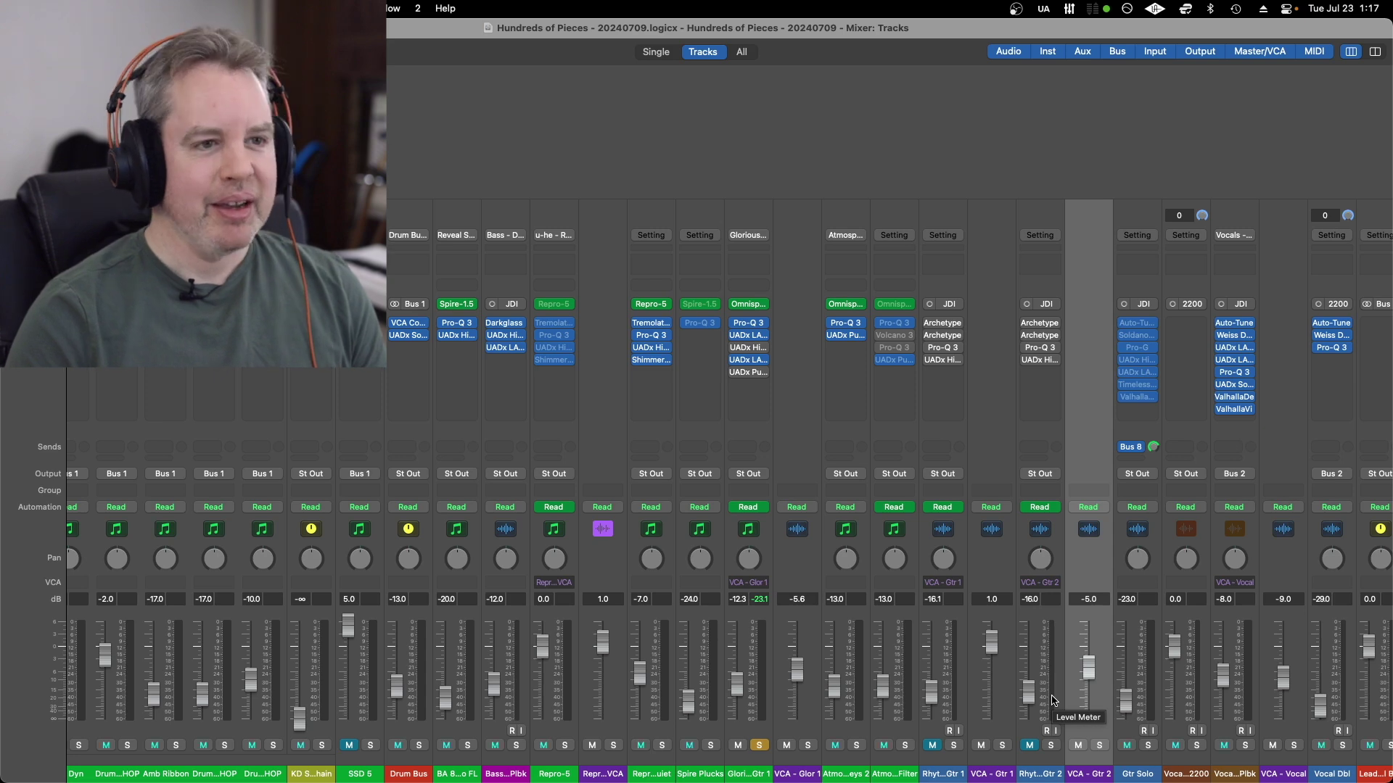
key(super+q)
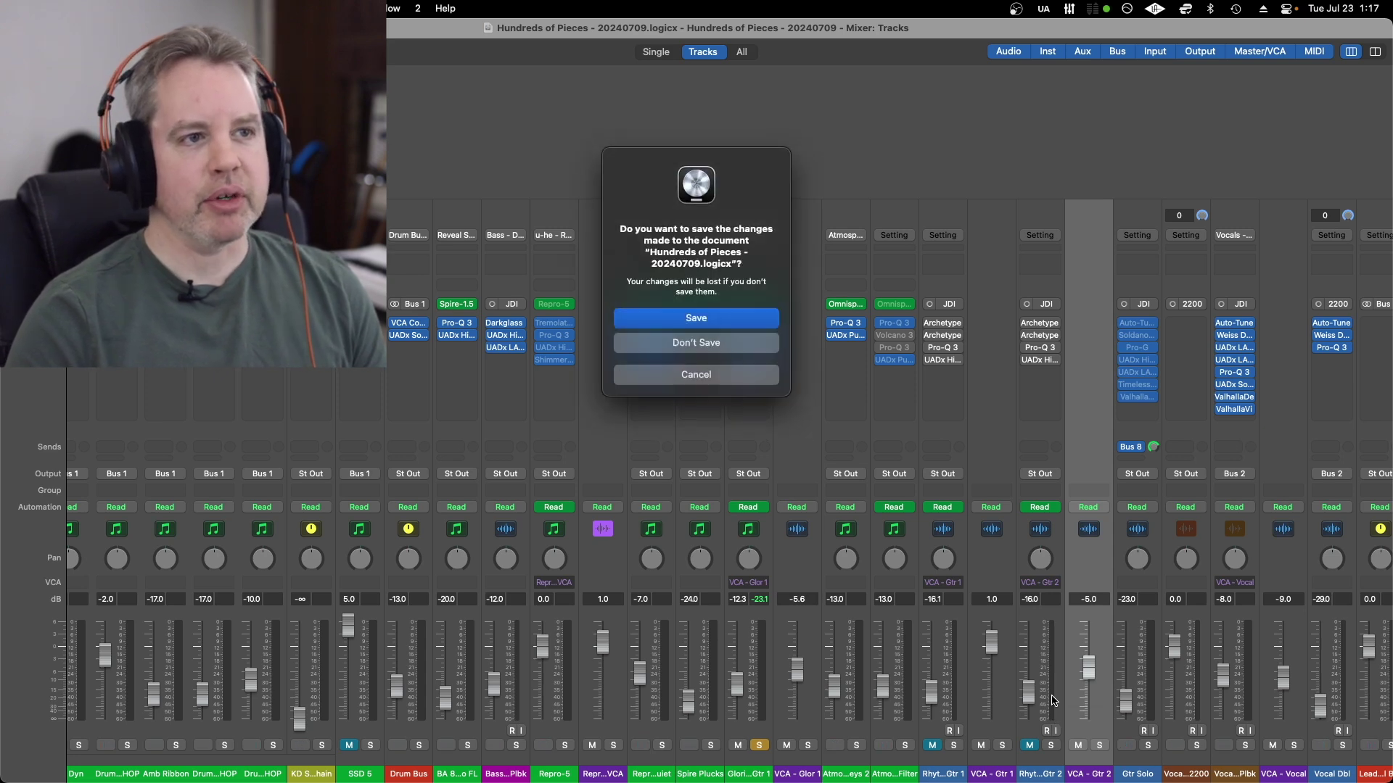
- Discard unsaved changes and open 'VCA Video Example' from the recent projects list
click(739, 344)
click(101, 8)
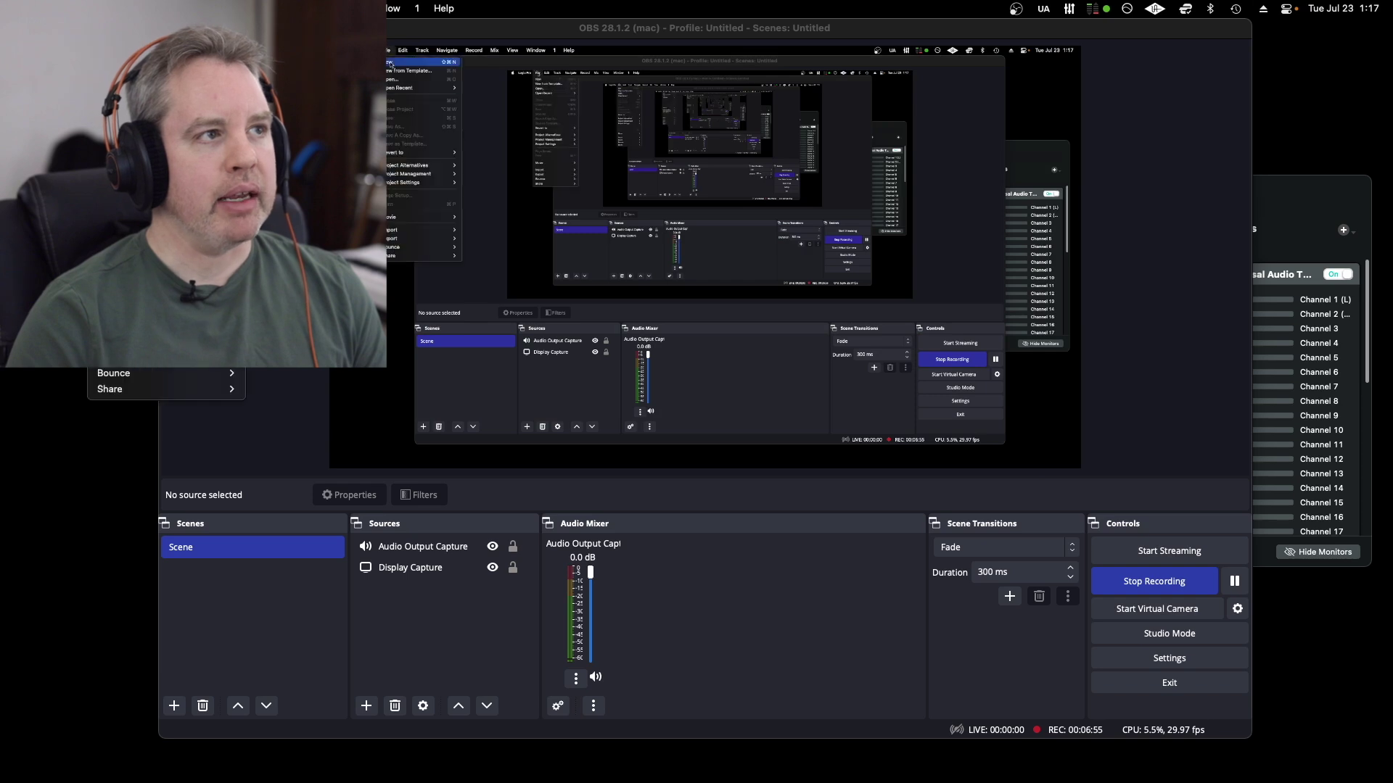
mouse_move(145, 77)
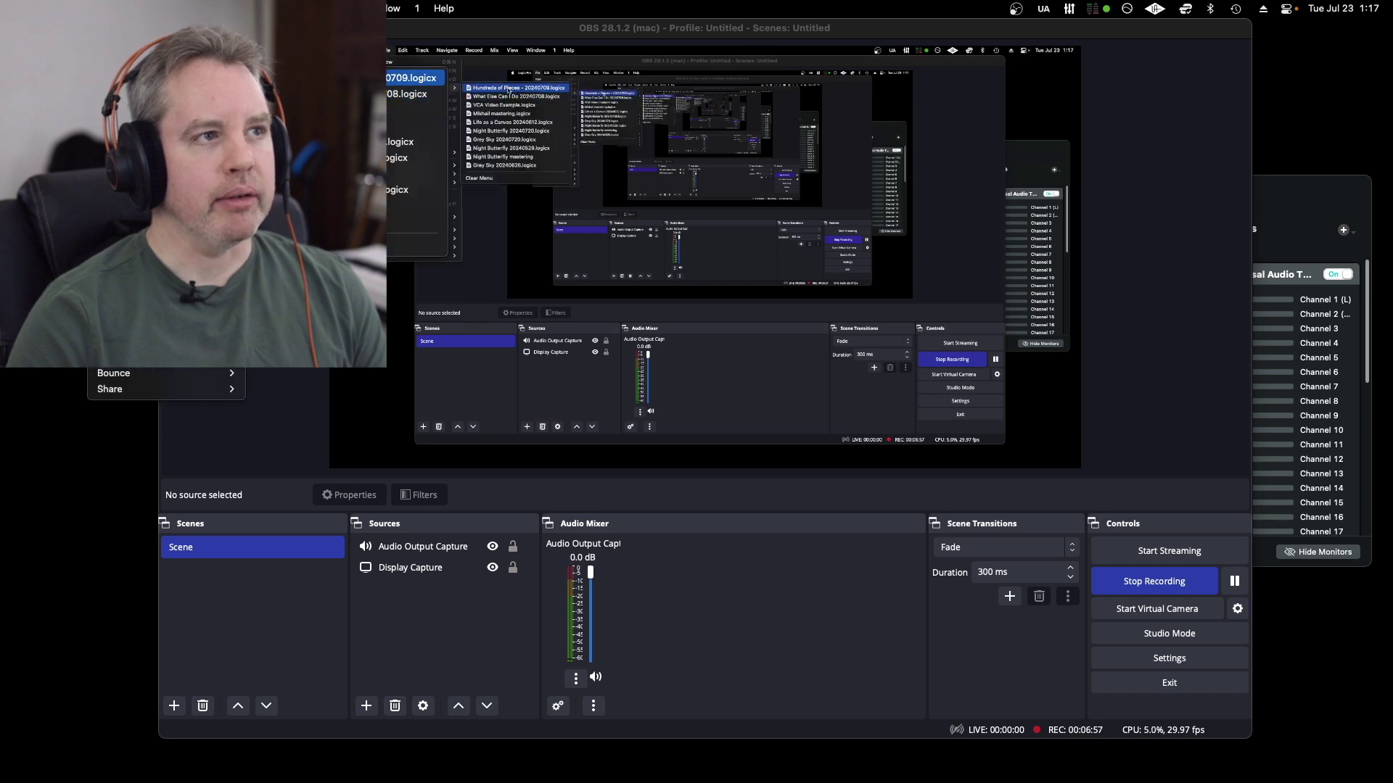
click(334, 78)
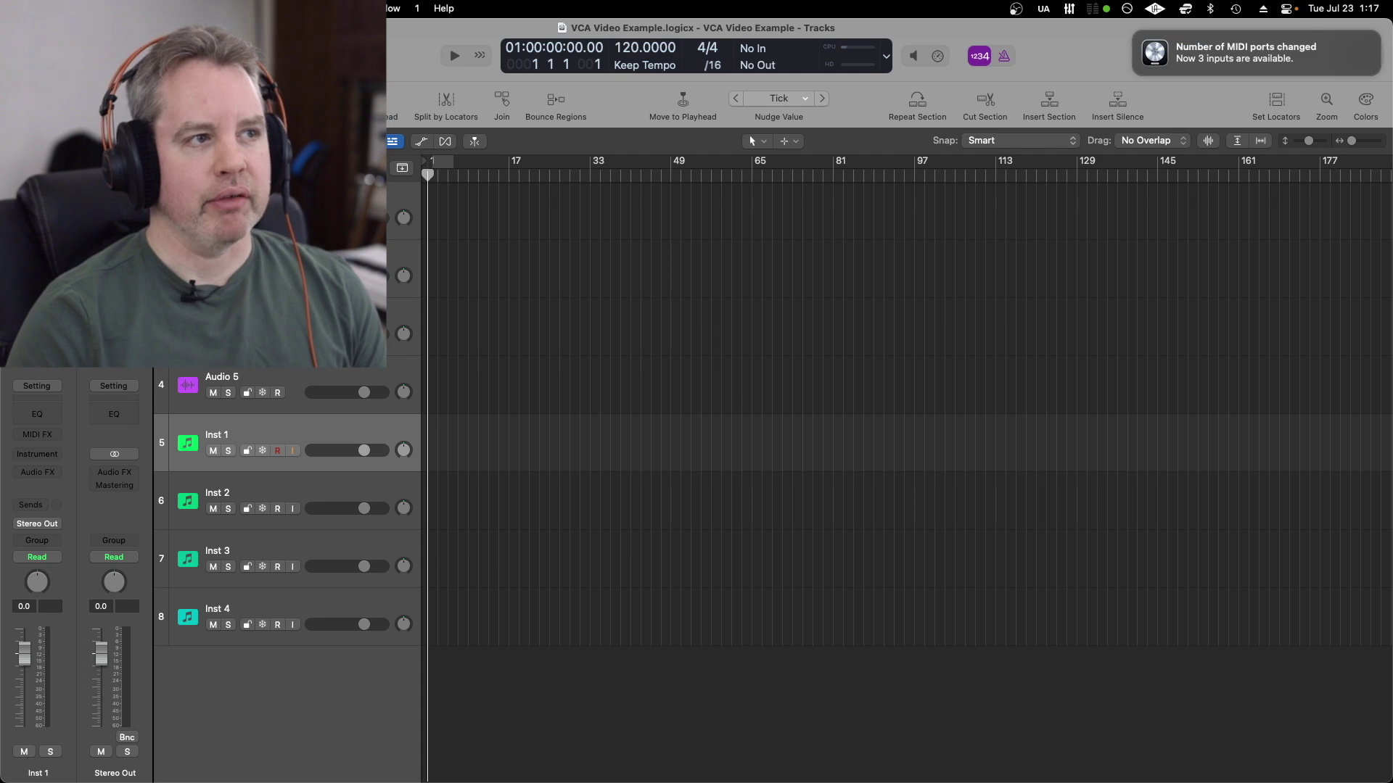
- Show automation lanes and enable volume automation on the Inst 1 track
click(395, 196)
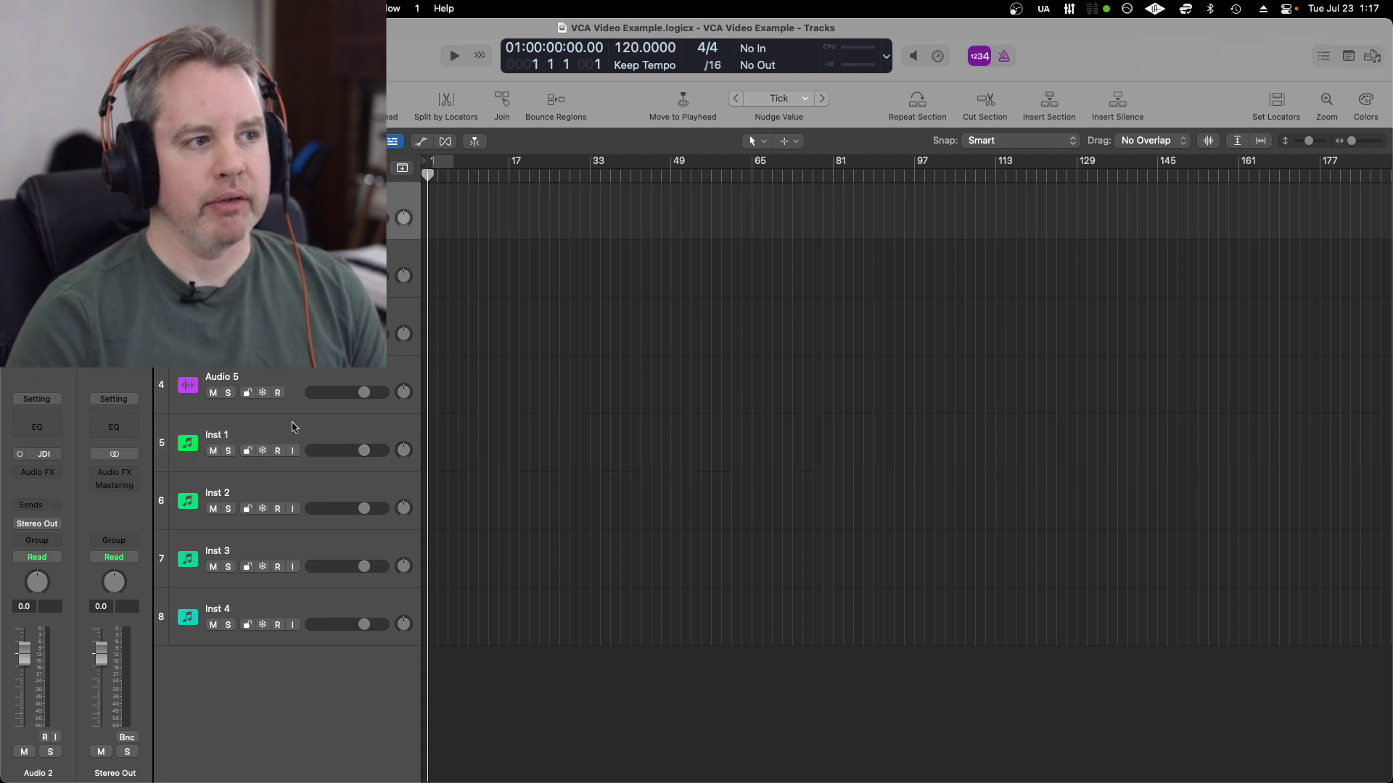
click(294, 429)
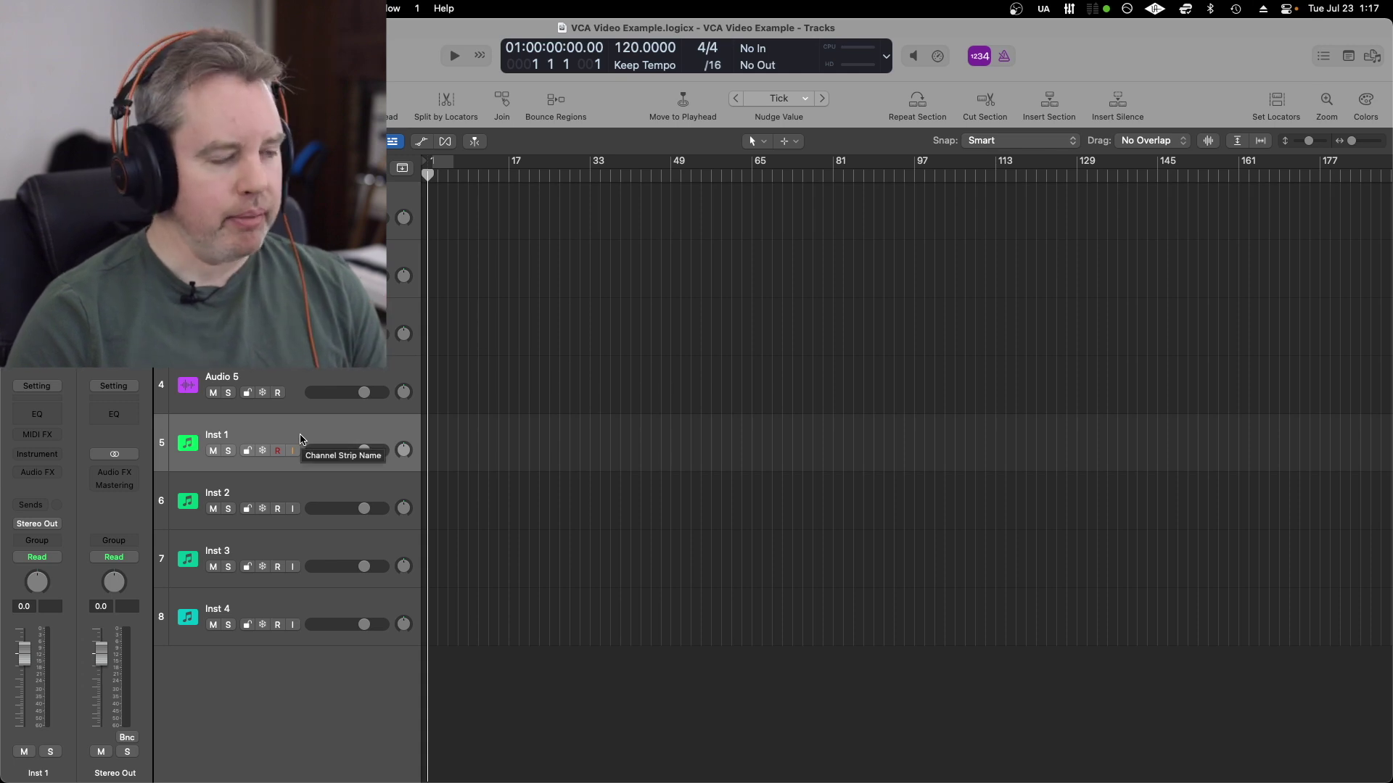
key(a)
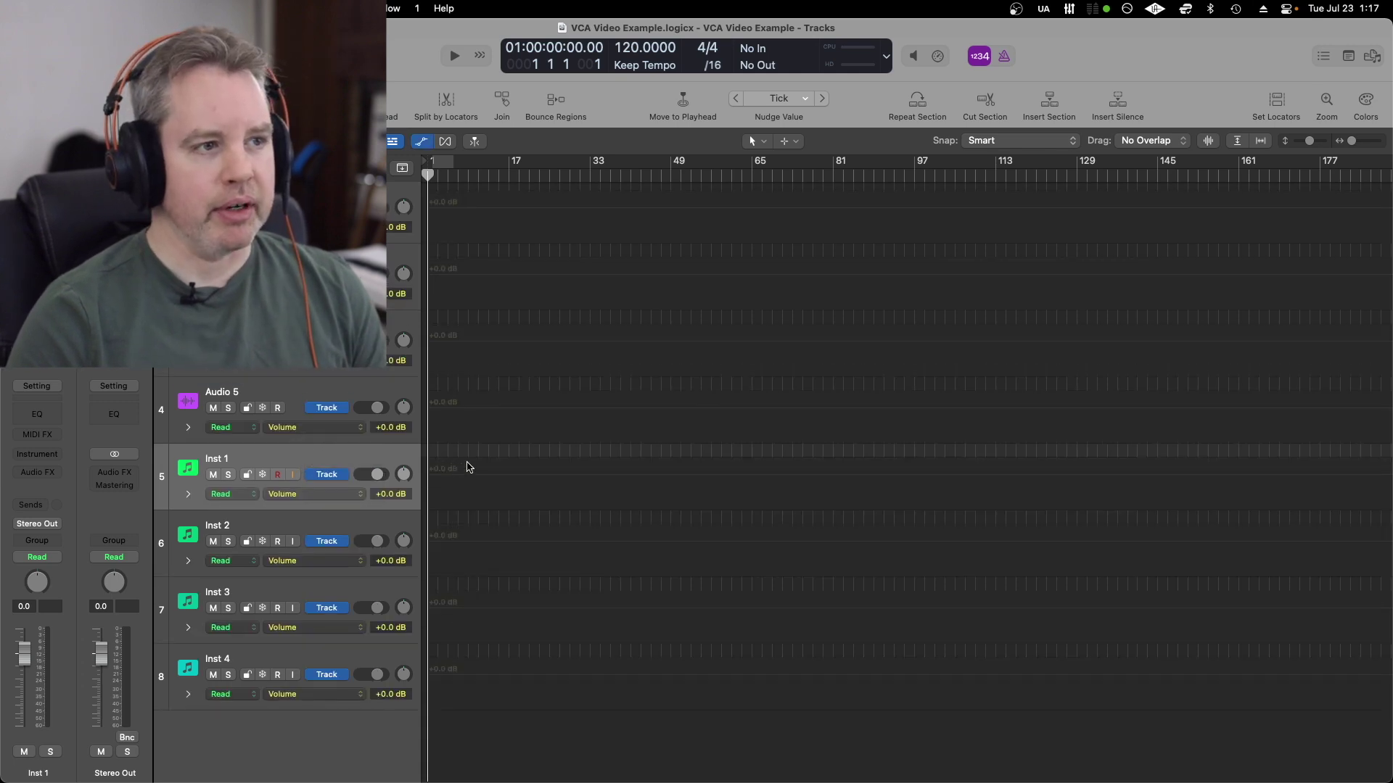
click(442, 479)
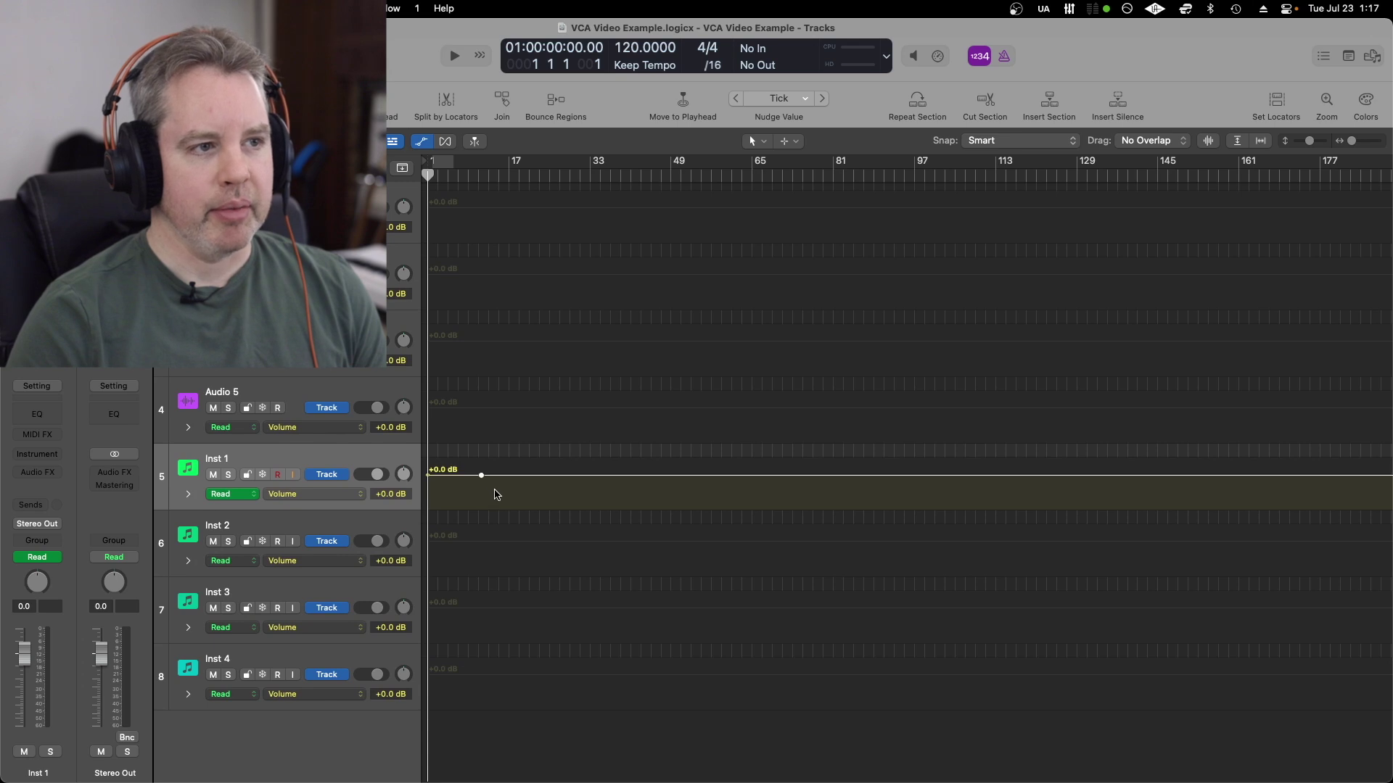
- Shape Inst 1's volume to dip to -9.7 dB, then rise to +3.1 dB at bar 49
drag(492, 480, 487, 490)
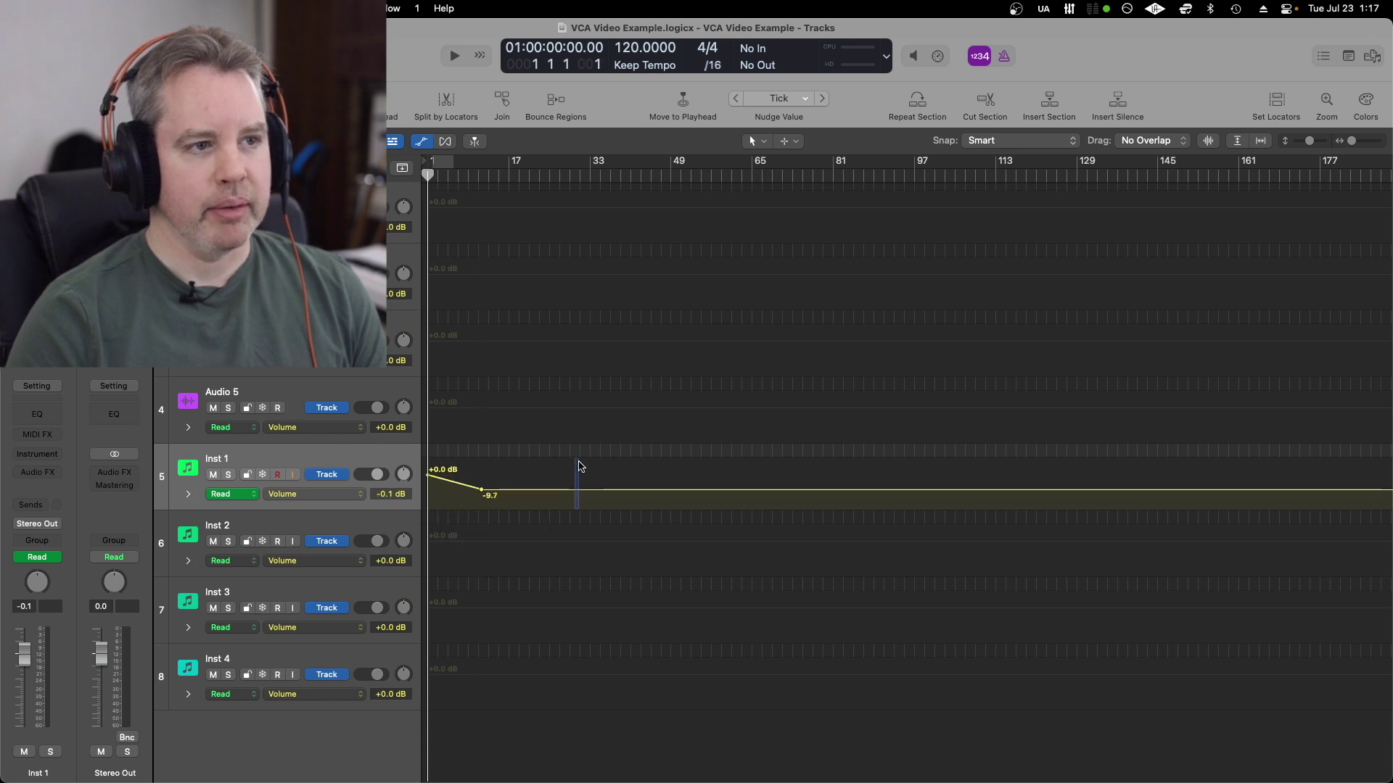
drag(584, 490, 594, 475)
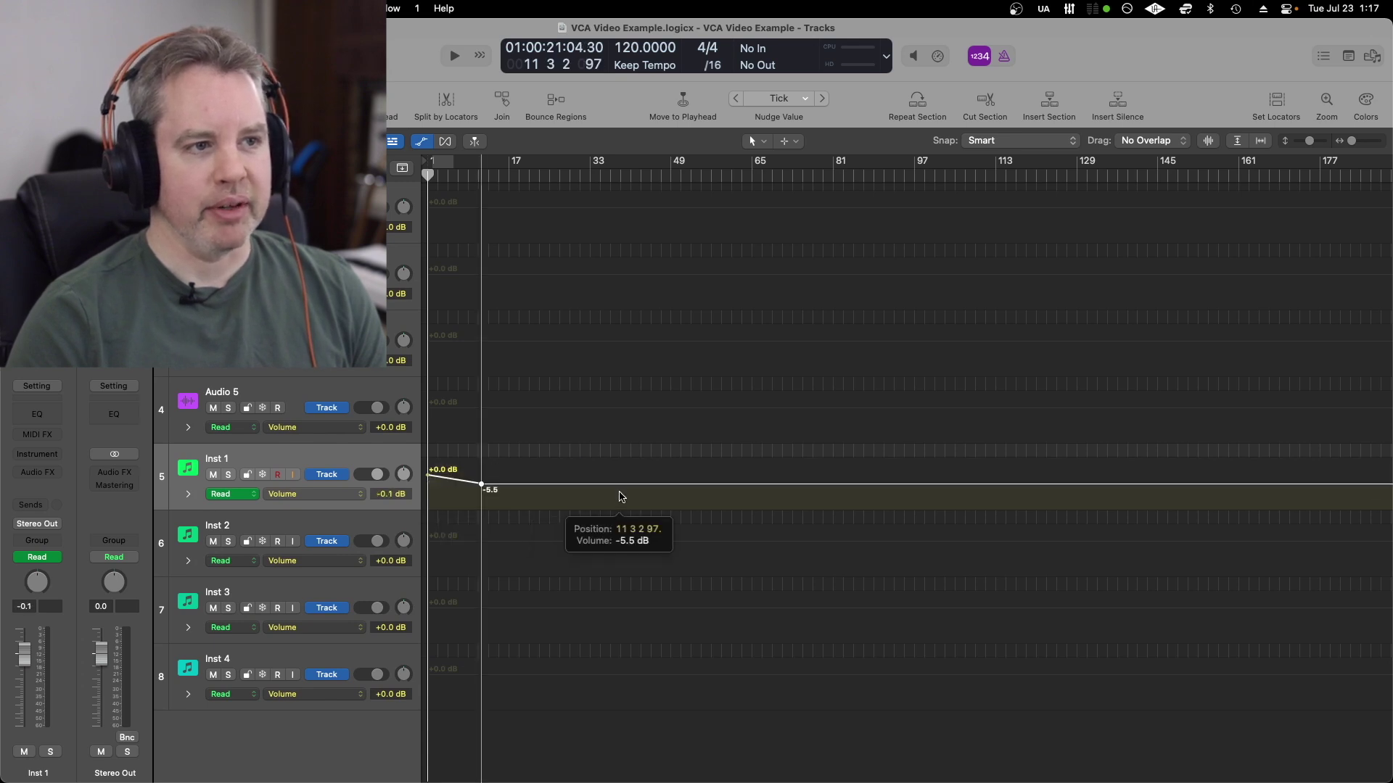
key(super+z)
click(606, 490)
click(667, 469)
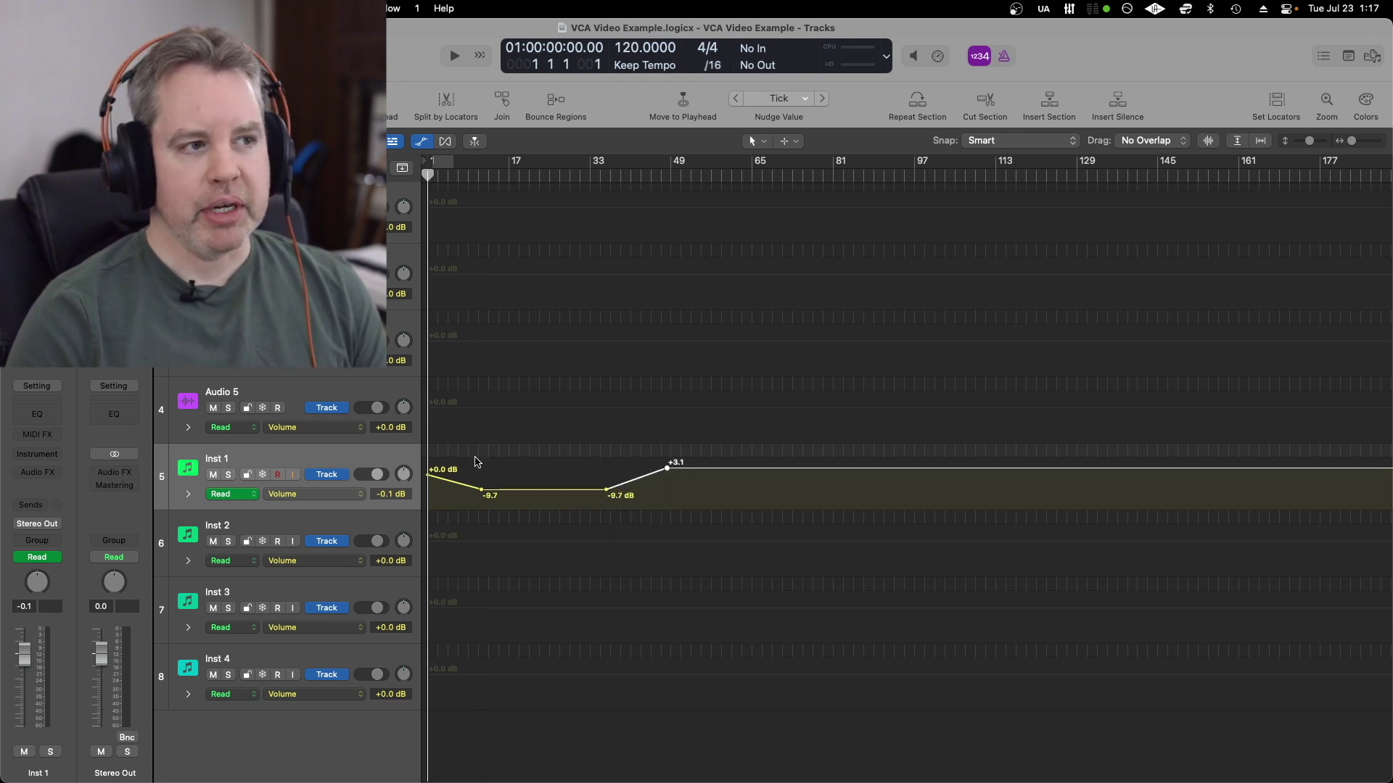
key(2)
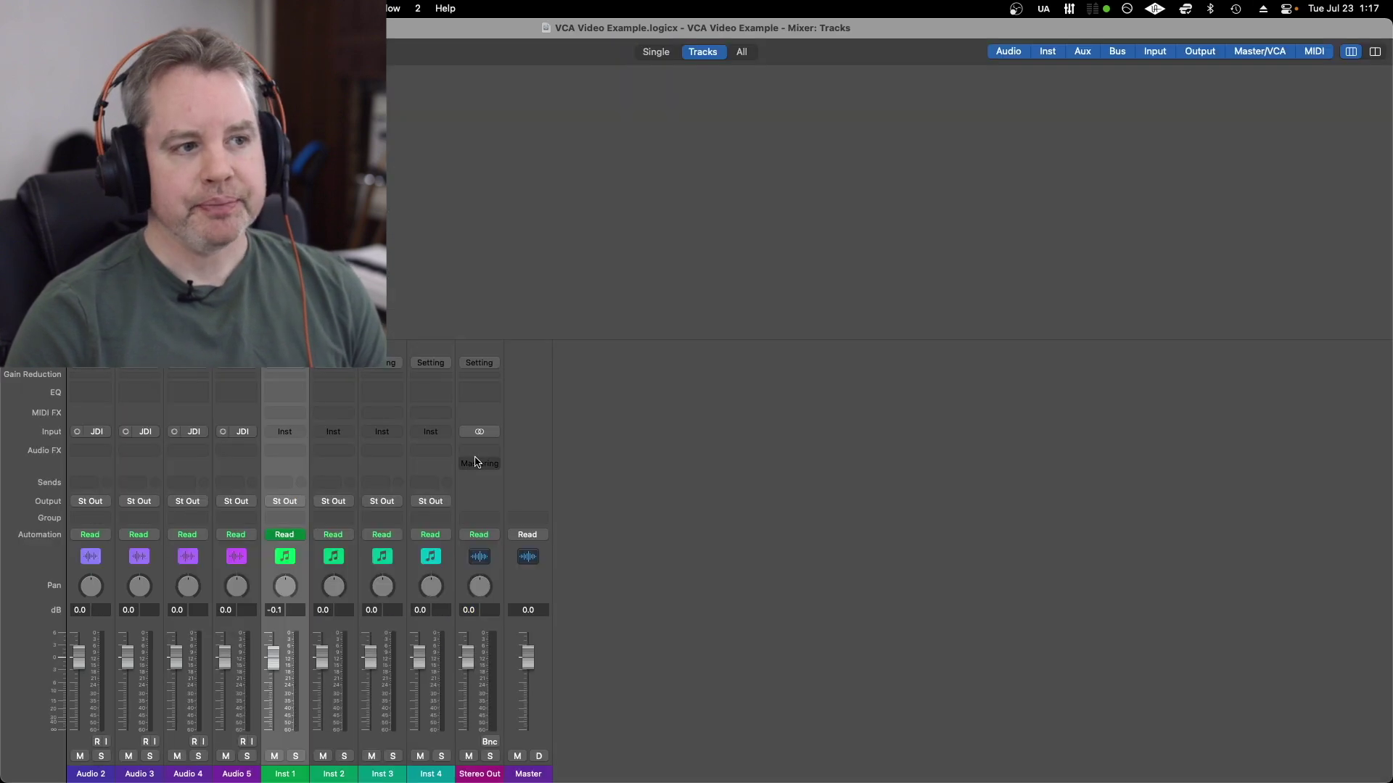
- Create a new VCA 1 from the Inst 1 channel strip, then check it in the Tracks view
right_click(282, 741)
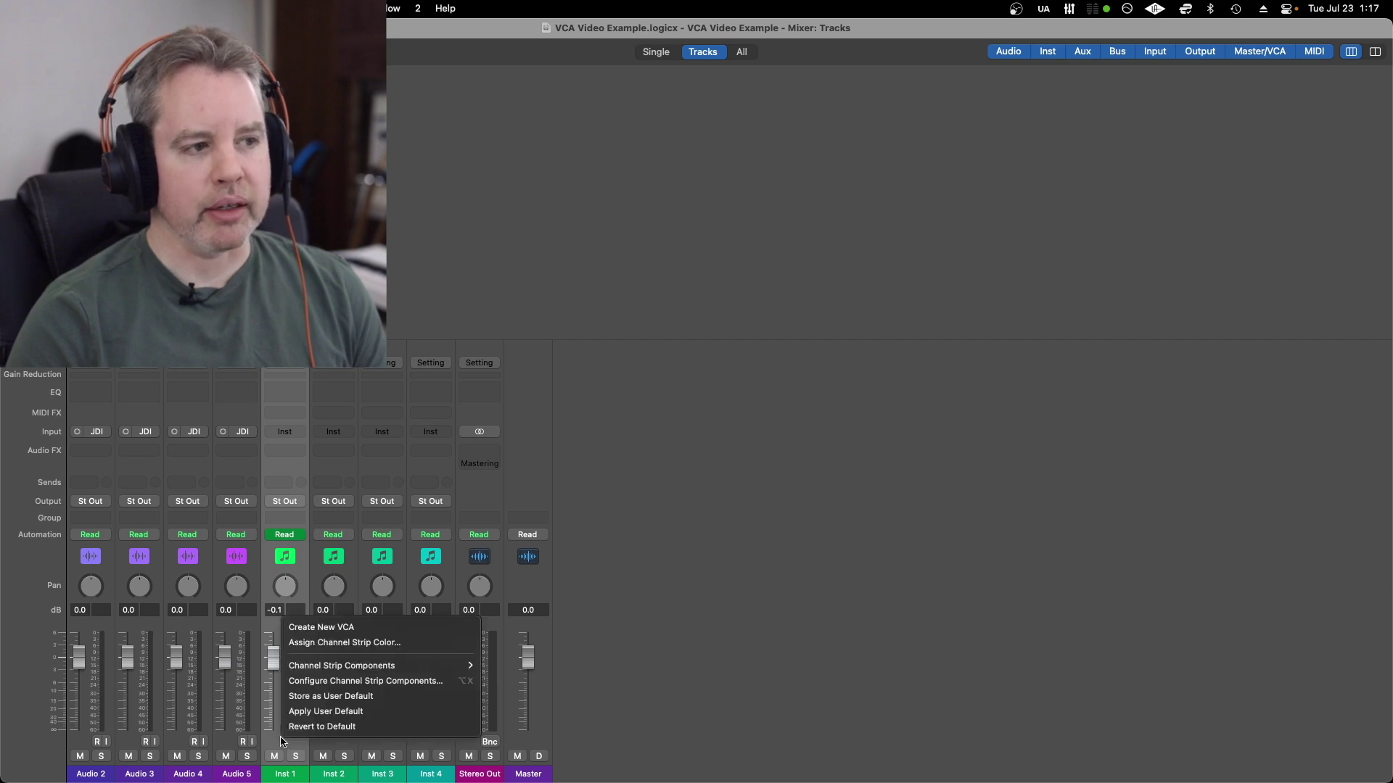
click(336, 627)
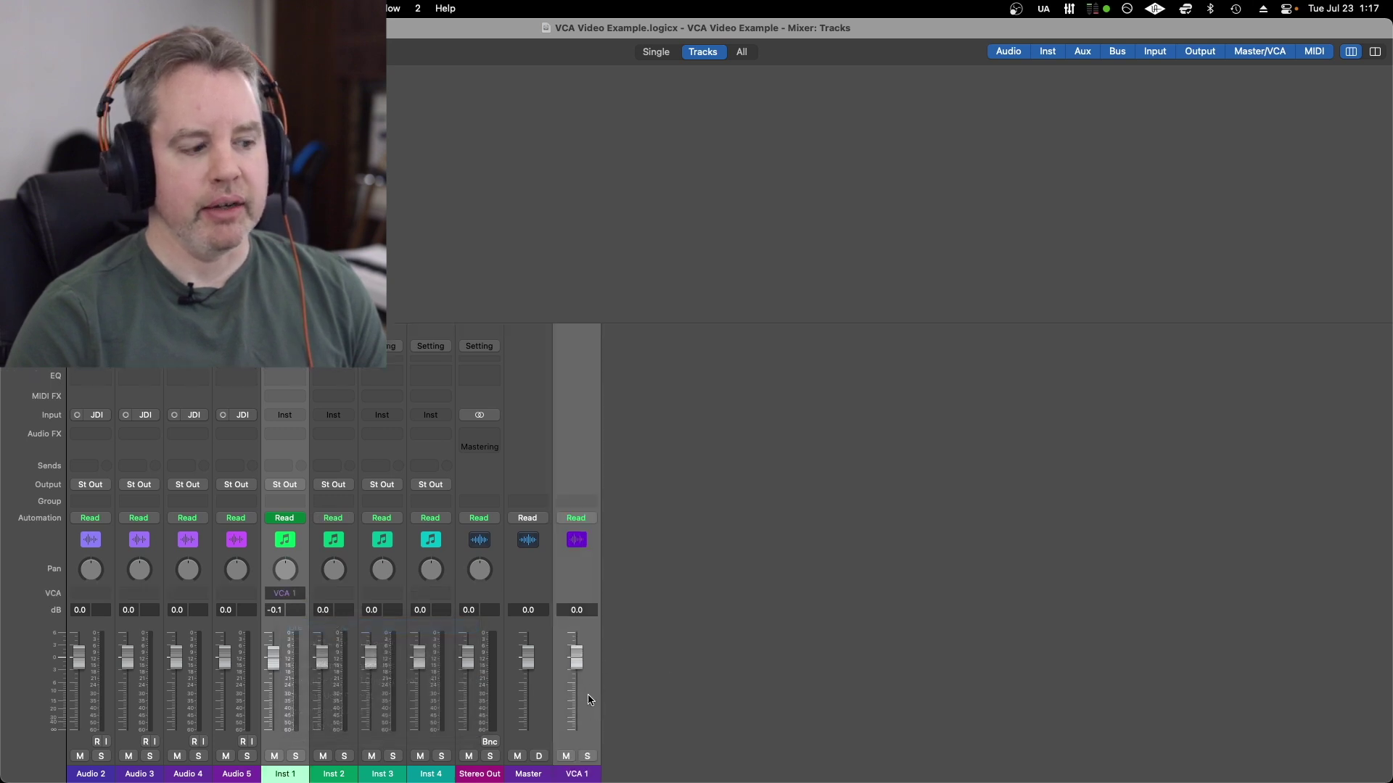
key(1)
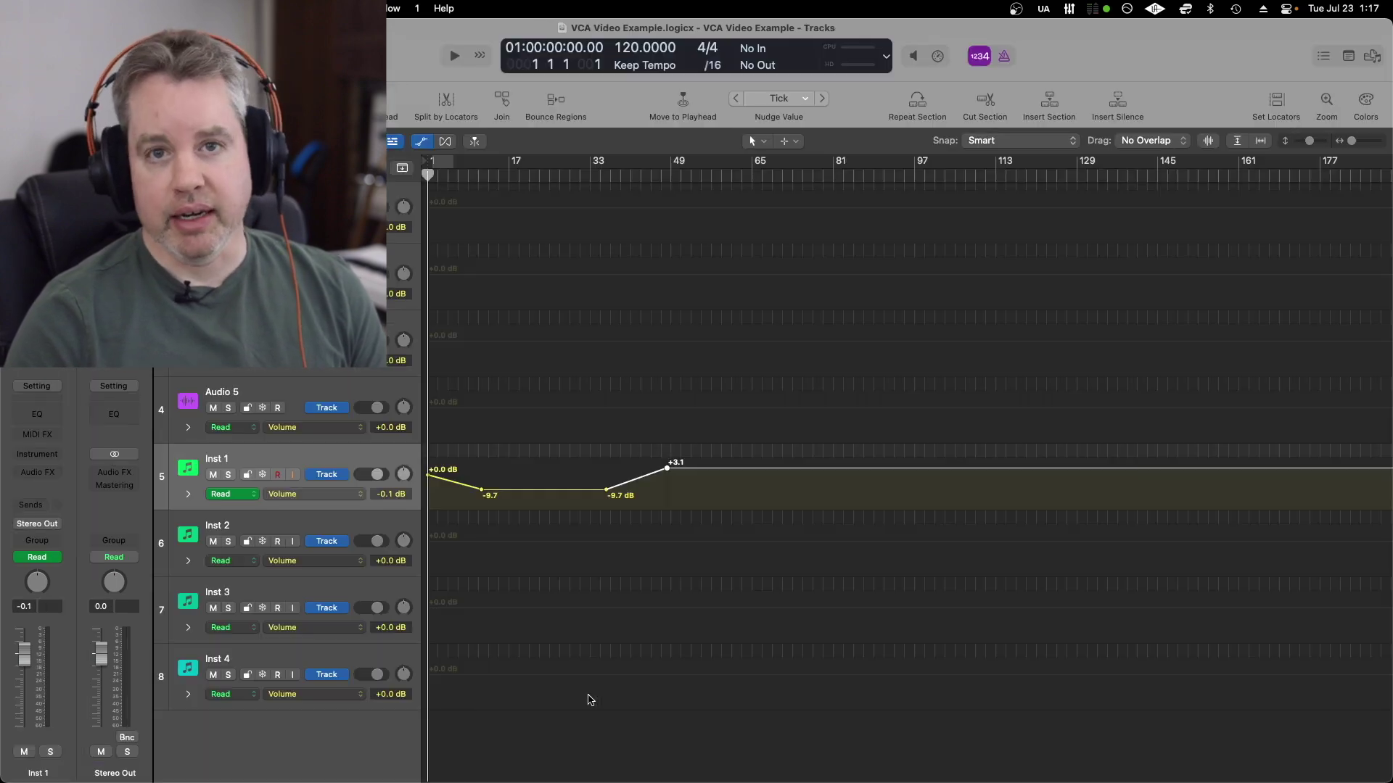
key(2)
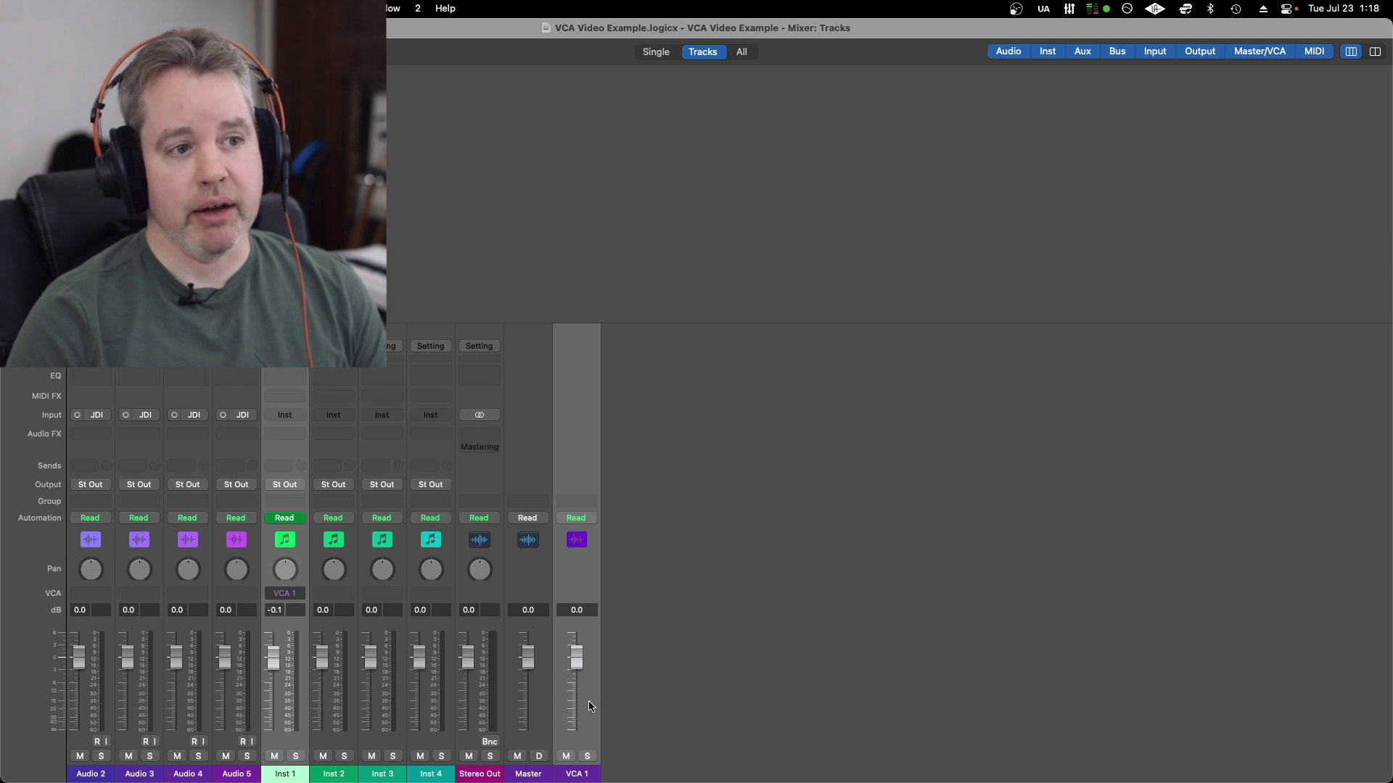
- Re-sort the mixer strips so VCA 1 sits beside Inst 1, keeping Inst 1 assigned to VCA 1
right_click(589, 705)
click(624, 708)
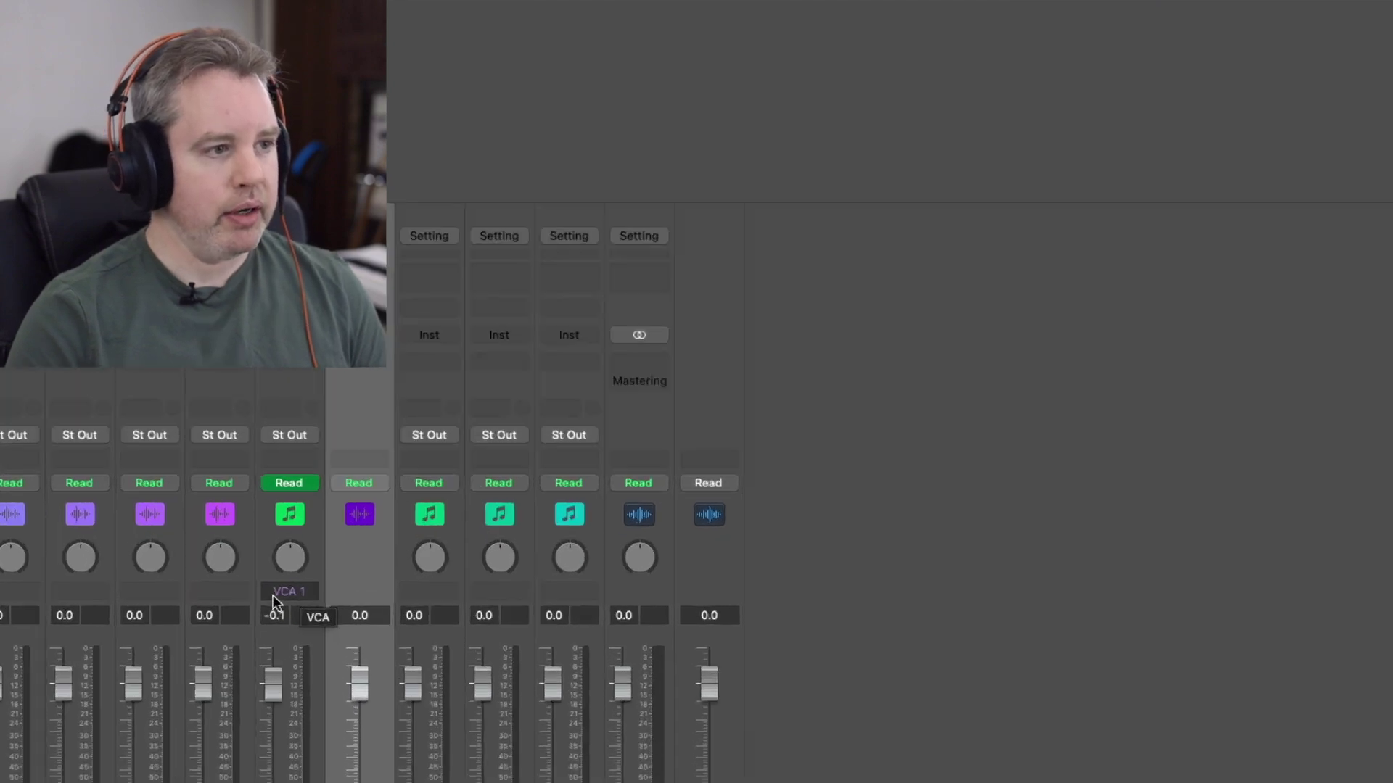
click(307, 586)
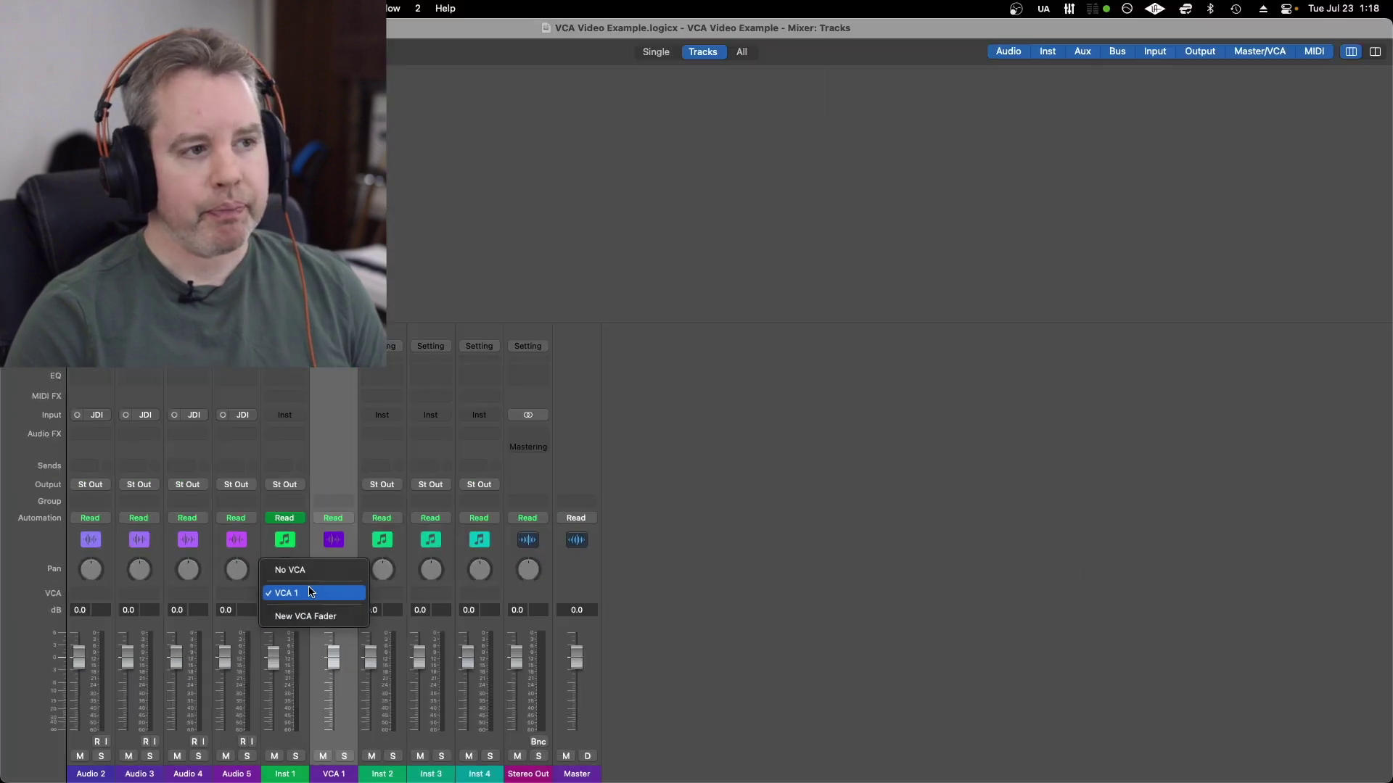
click(703, 516)
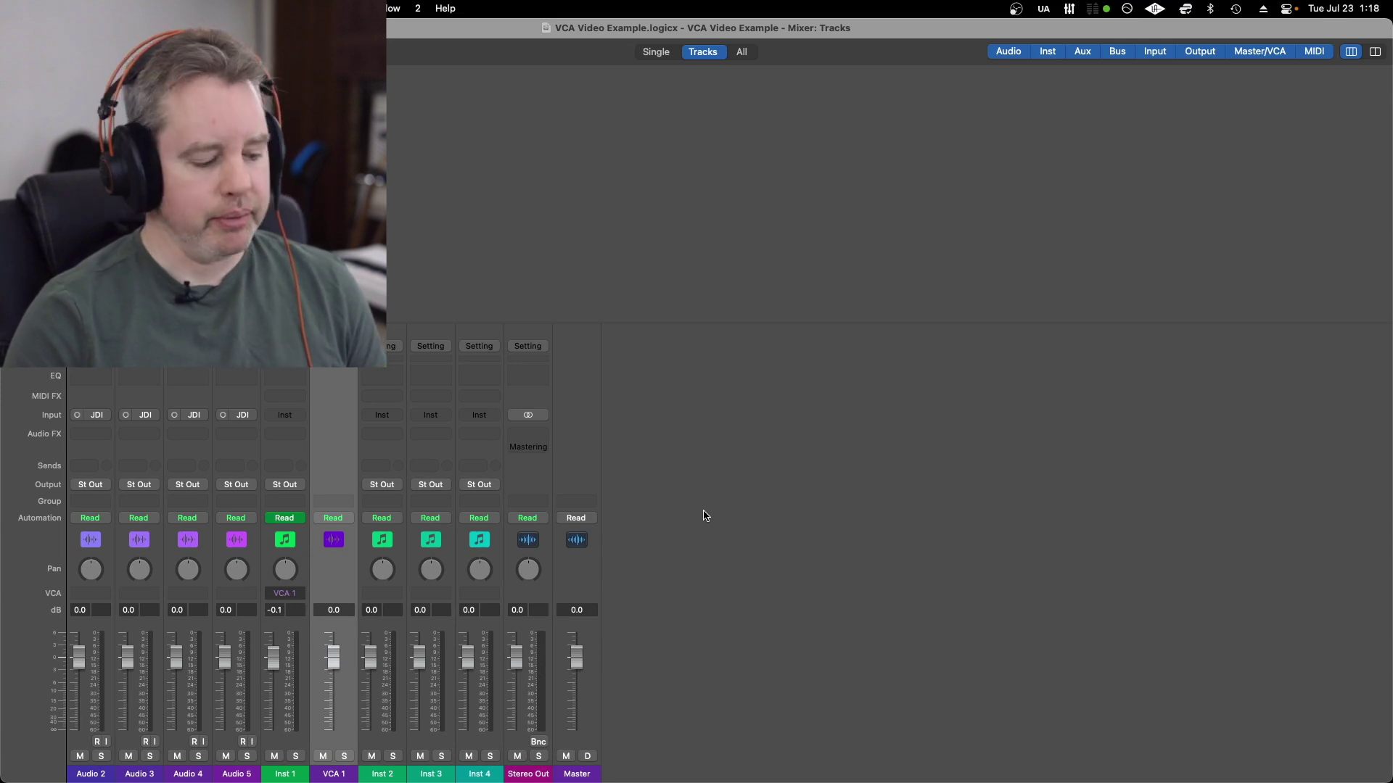
- In the Tracks view, hide the automation lanes and select Audio 2 through Audio 5
key(1)
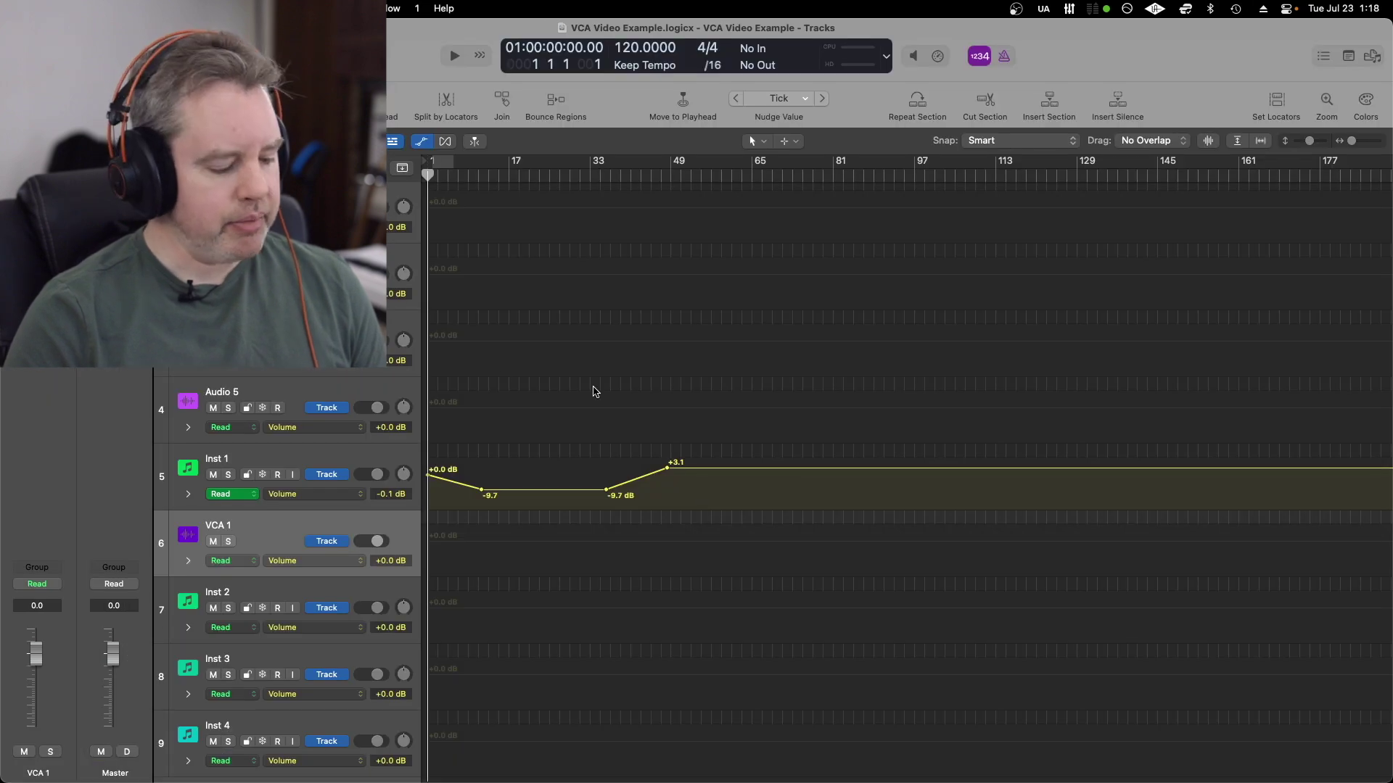
key(a)
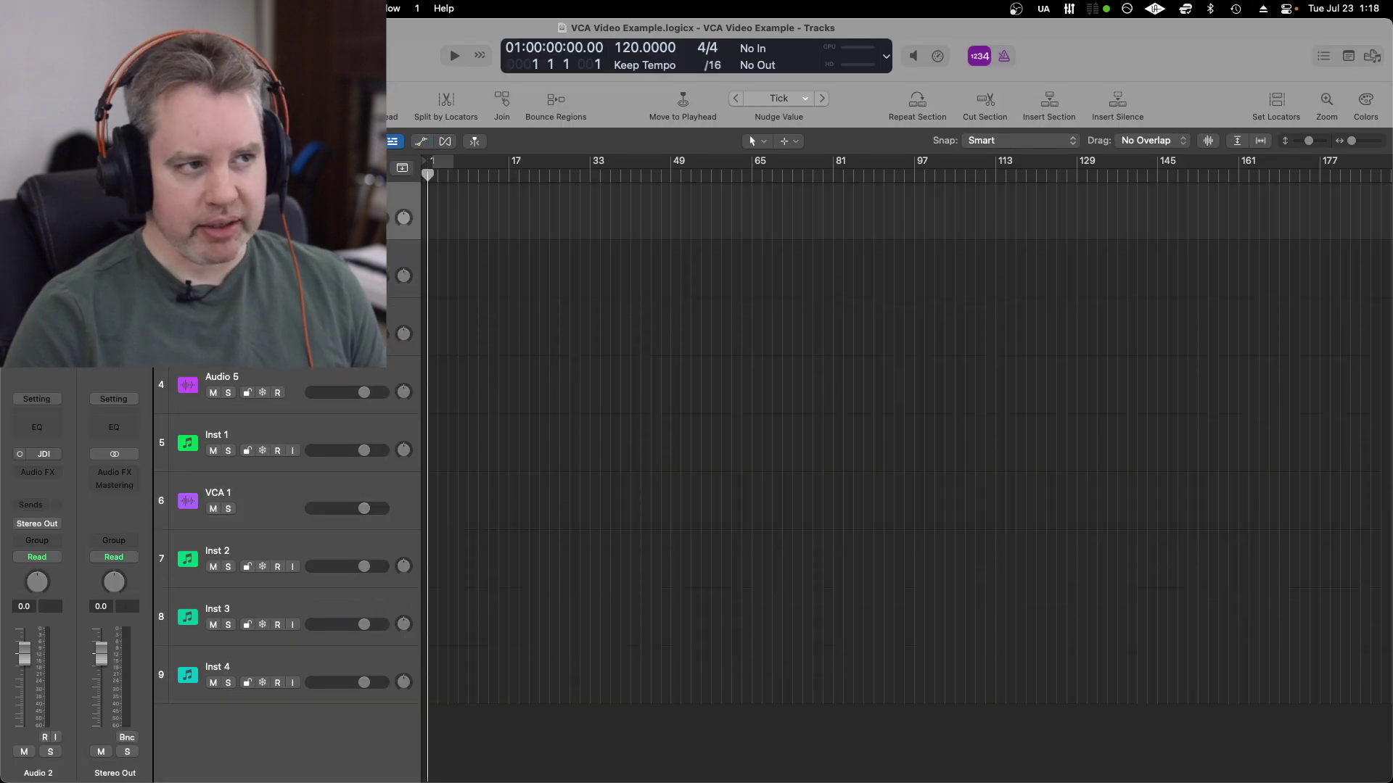
click(285, 377)
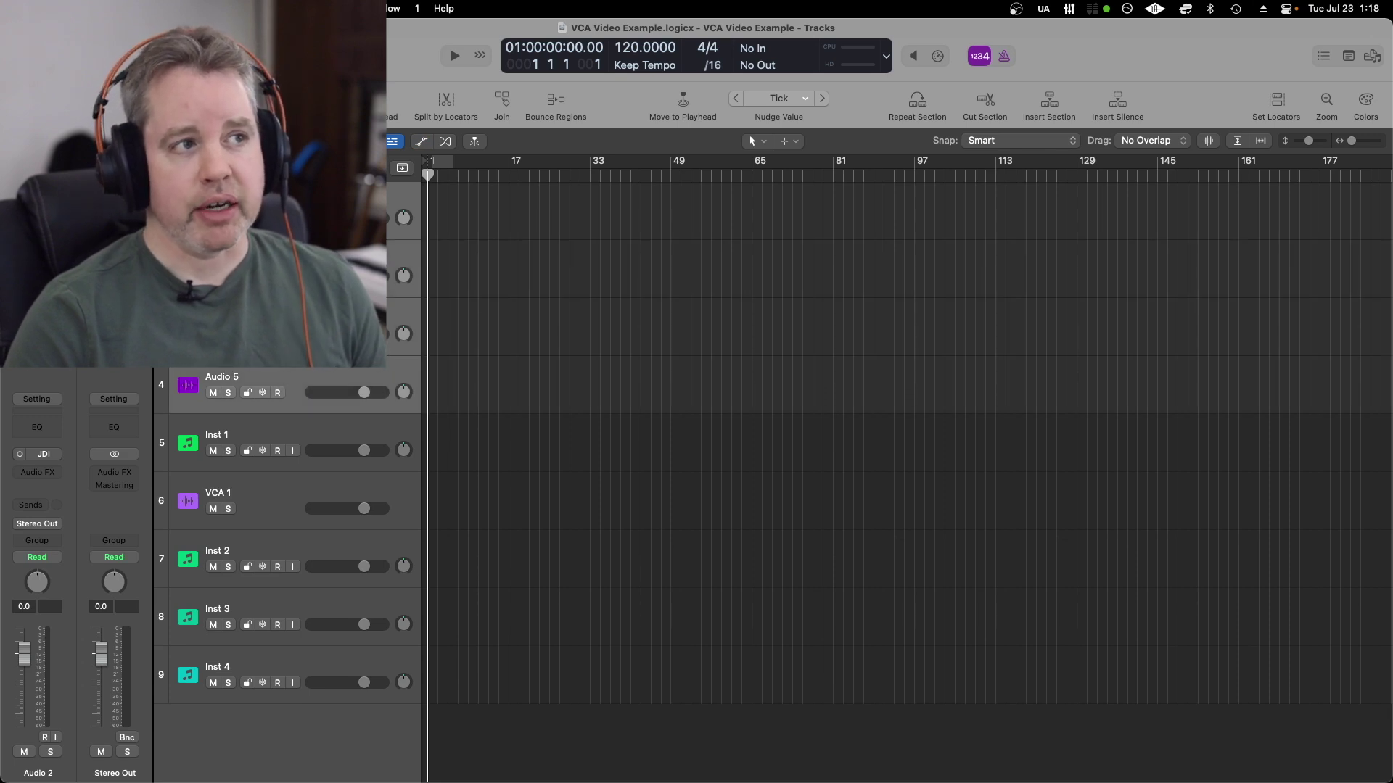
- Pack the selected tracks into a Sub 1 folder stack and view it in the Mixer
right_click(292, 195)
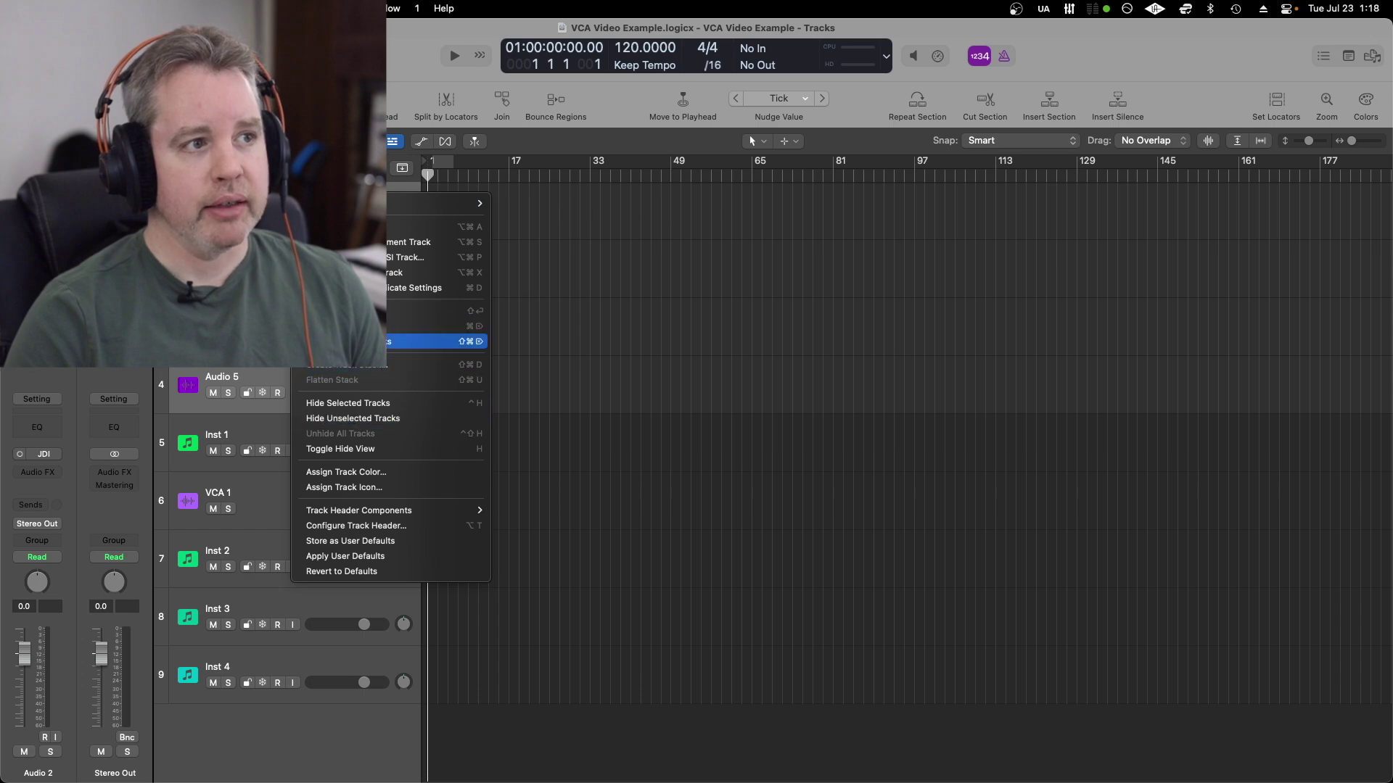
click(361, 366)
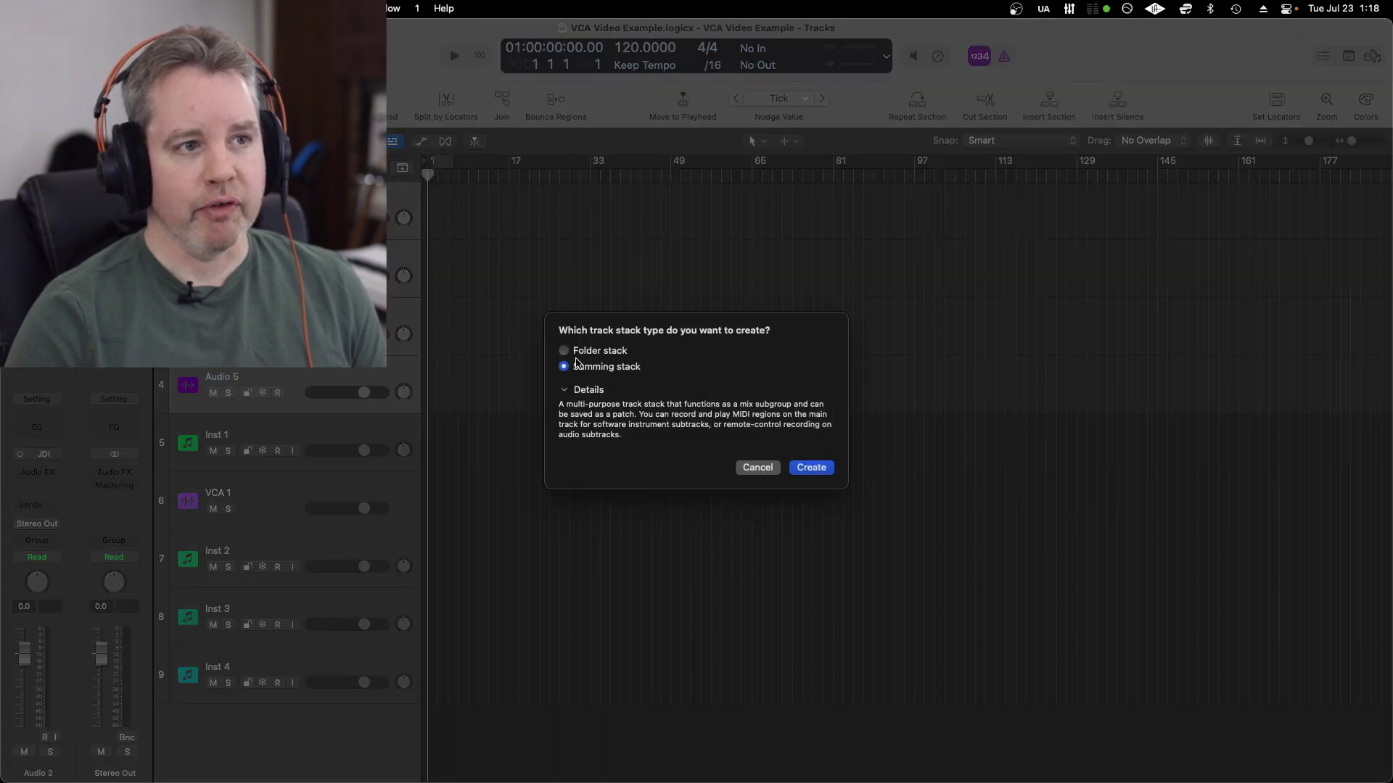
click(573, 353)
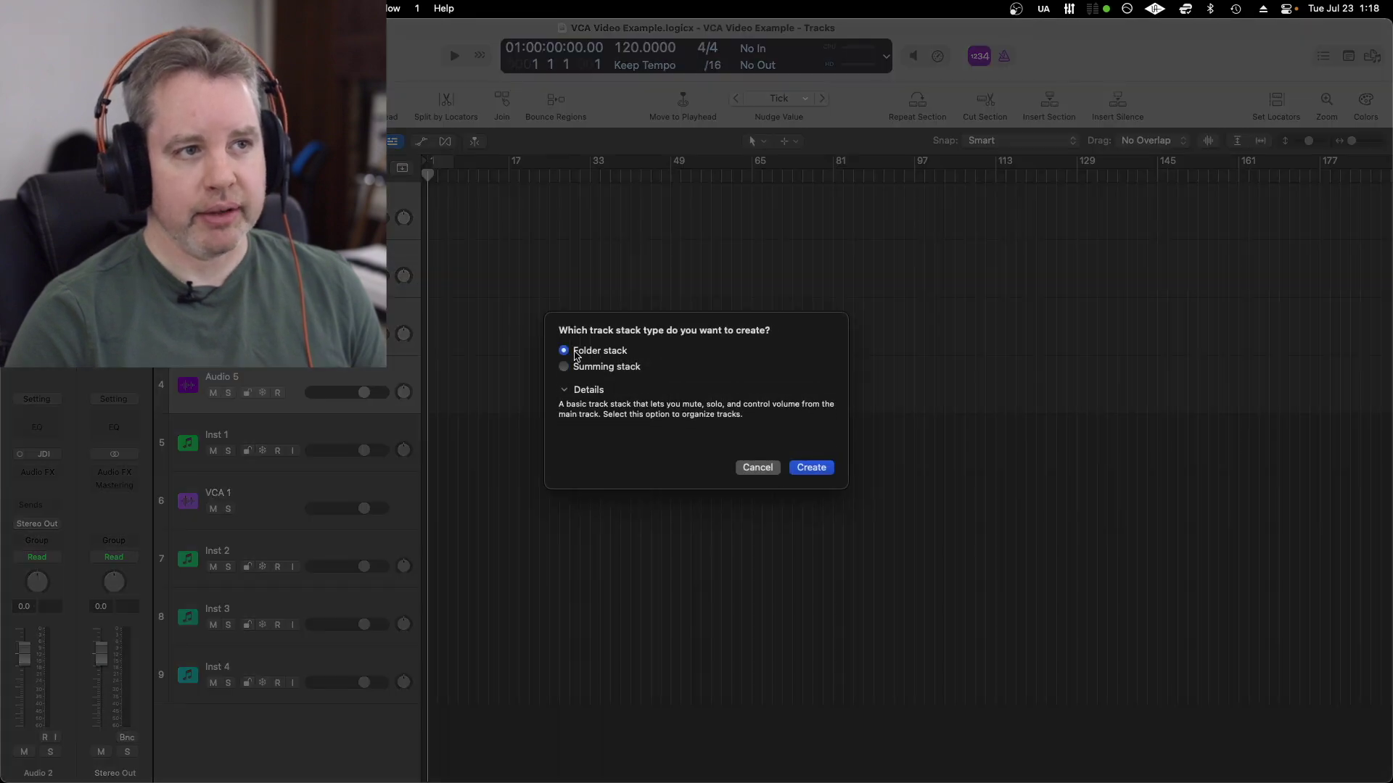
click(811, 468)
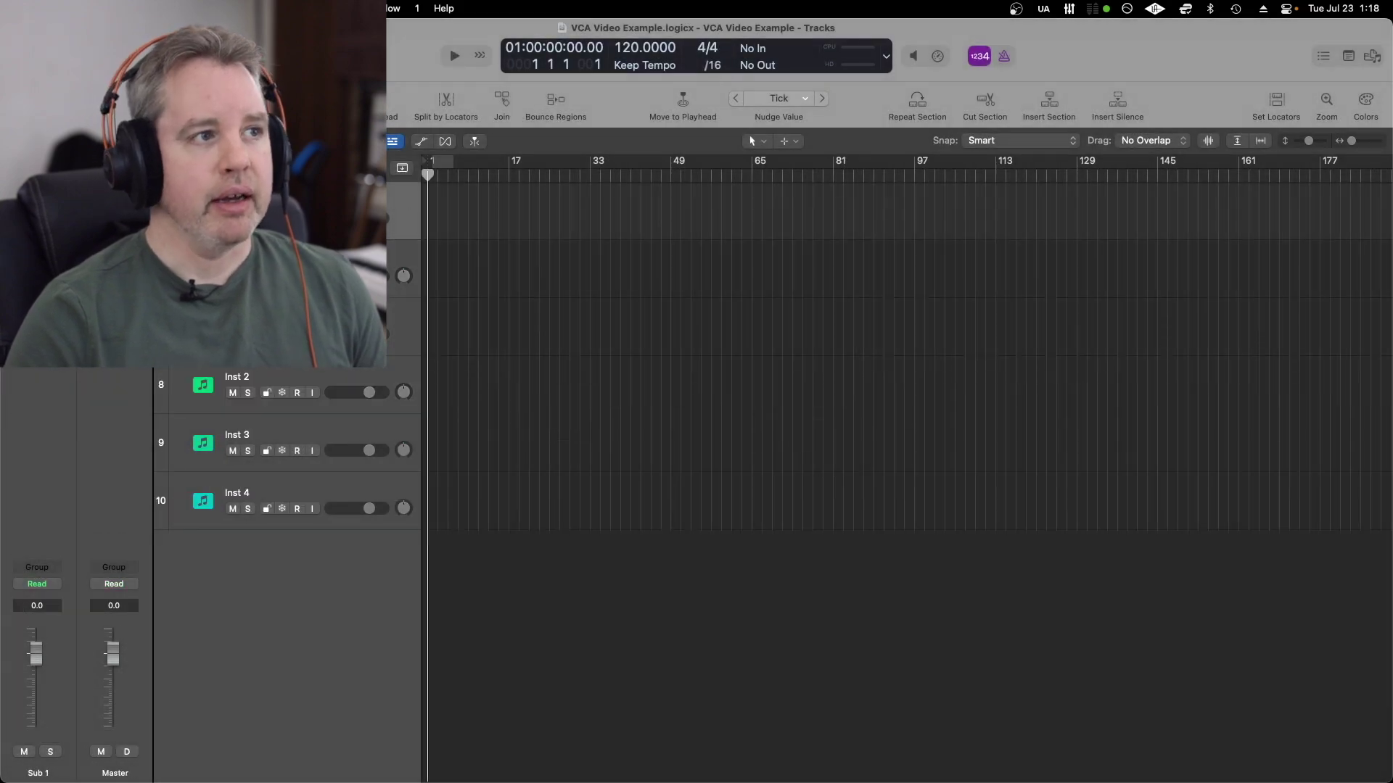
key(super+z)
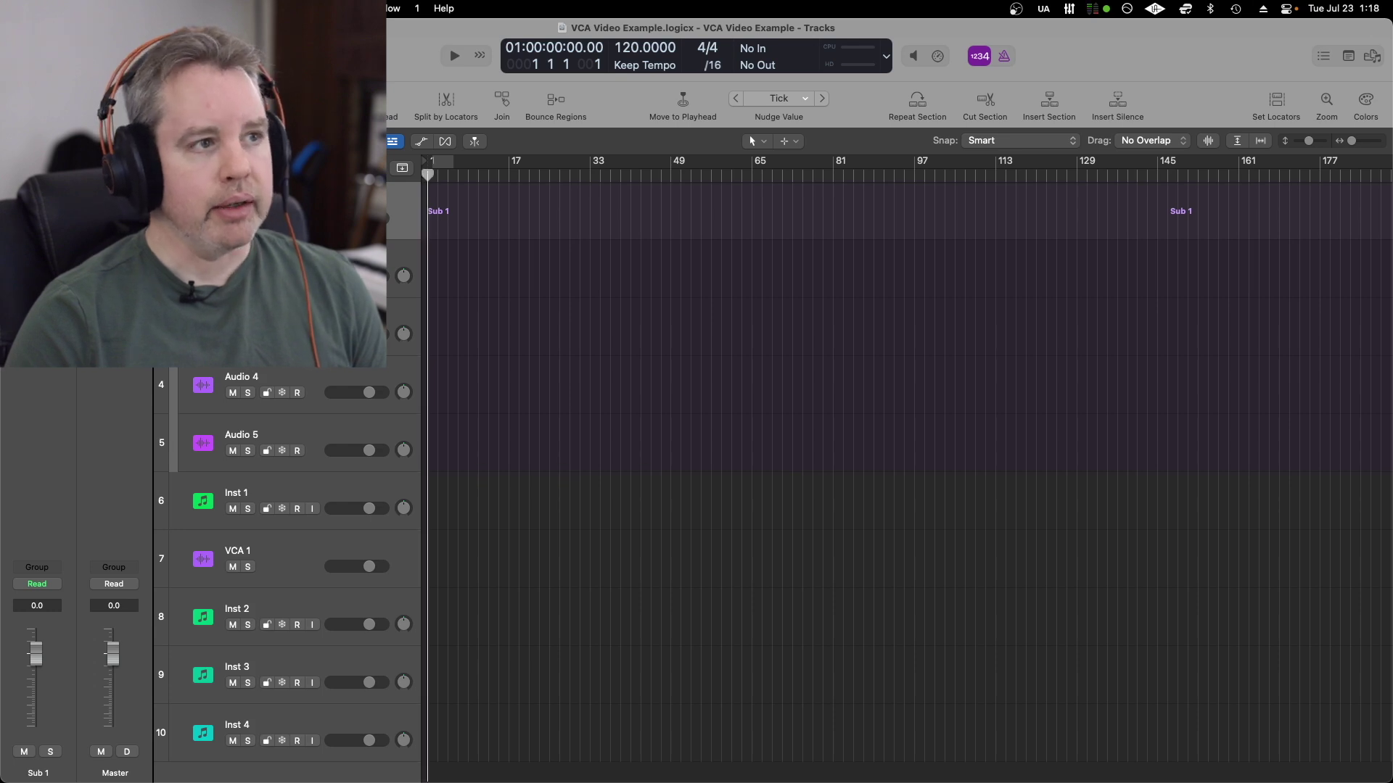
key(2)
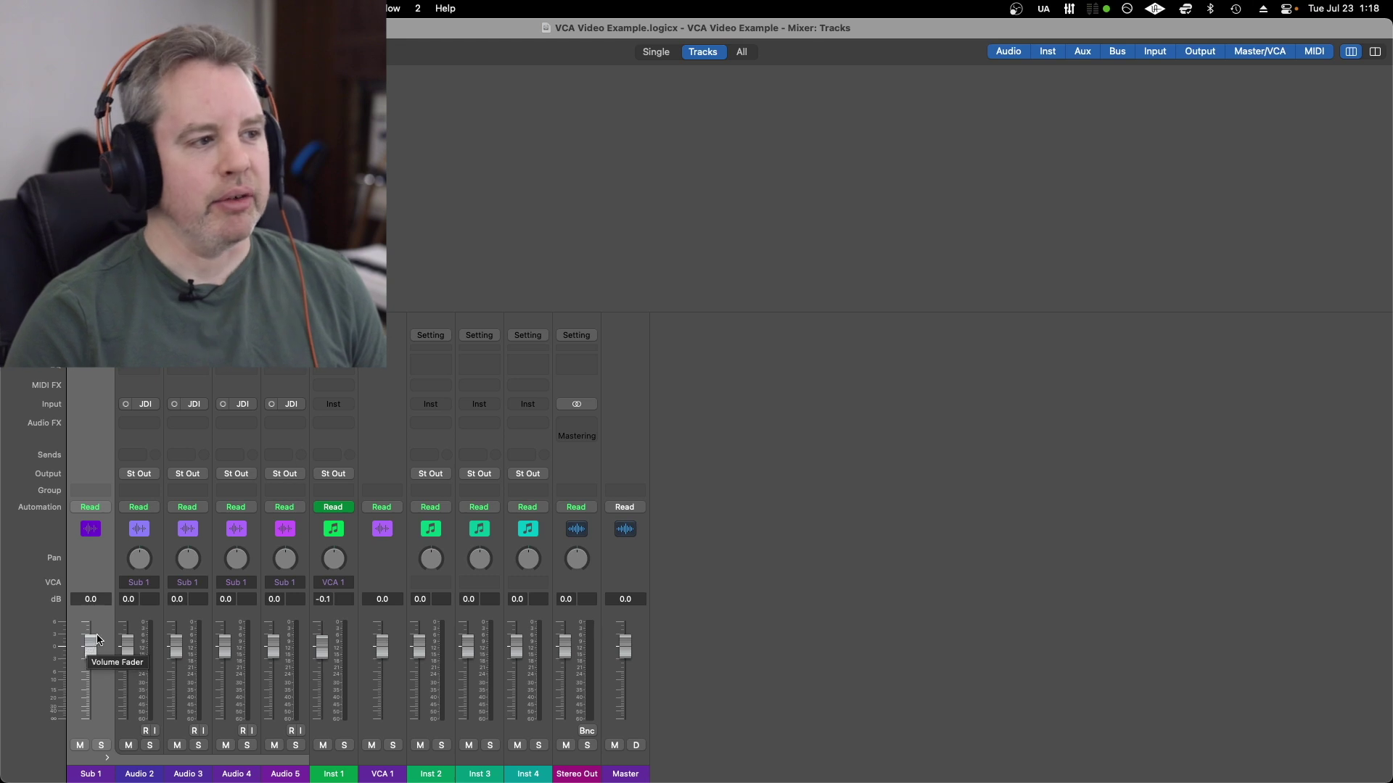
- Dip the Sub 1 fader to about -11.2 dB, then bring it back to -0.1 dB
drag(87, 645, 87, 662)
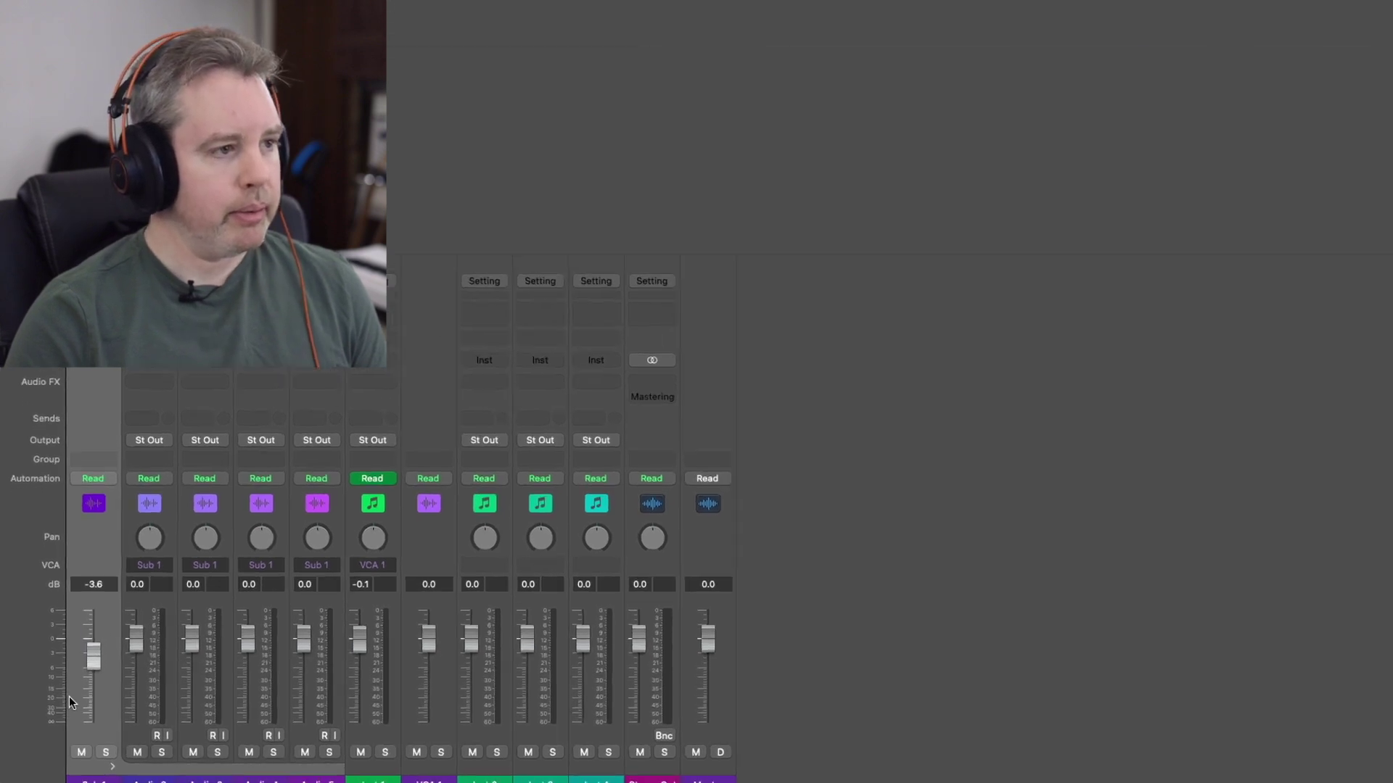
scroll(93, 629, down, 4)
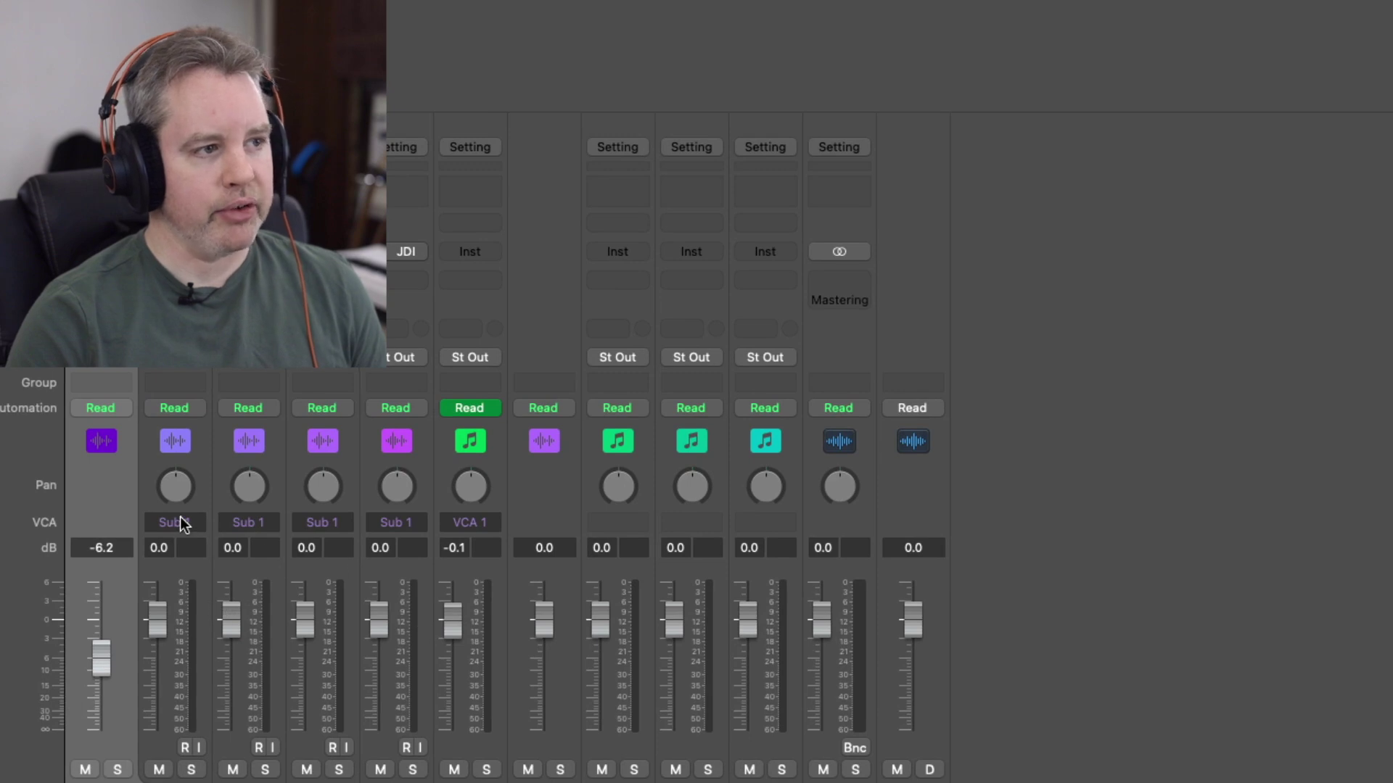
drag(97, 659, 97, 620)
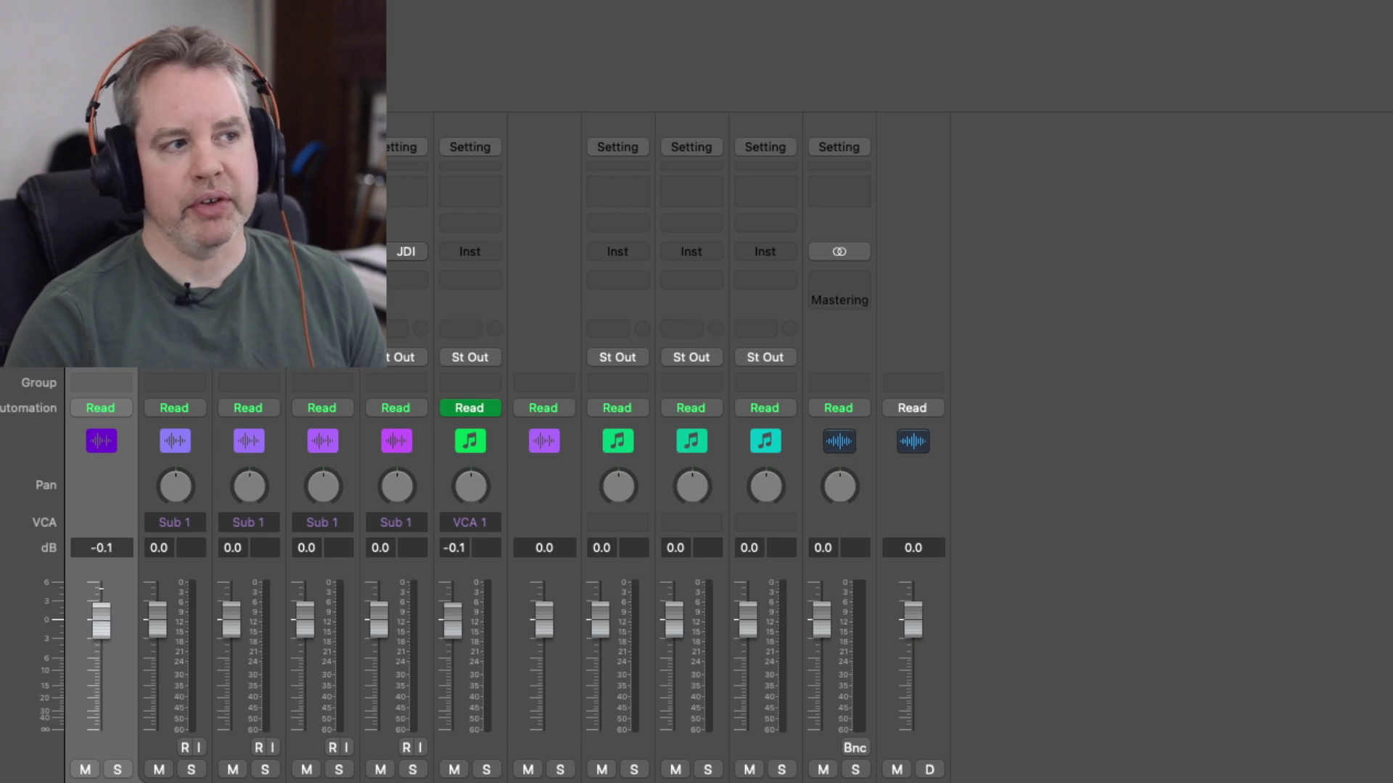